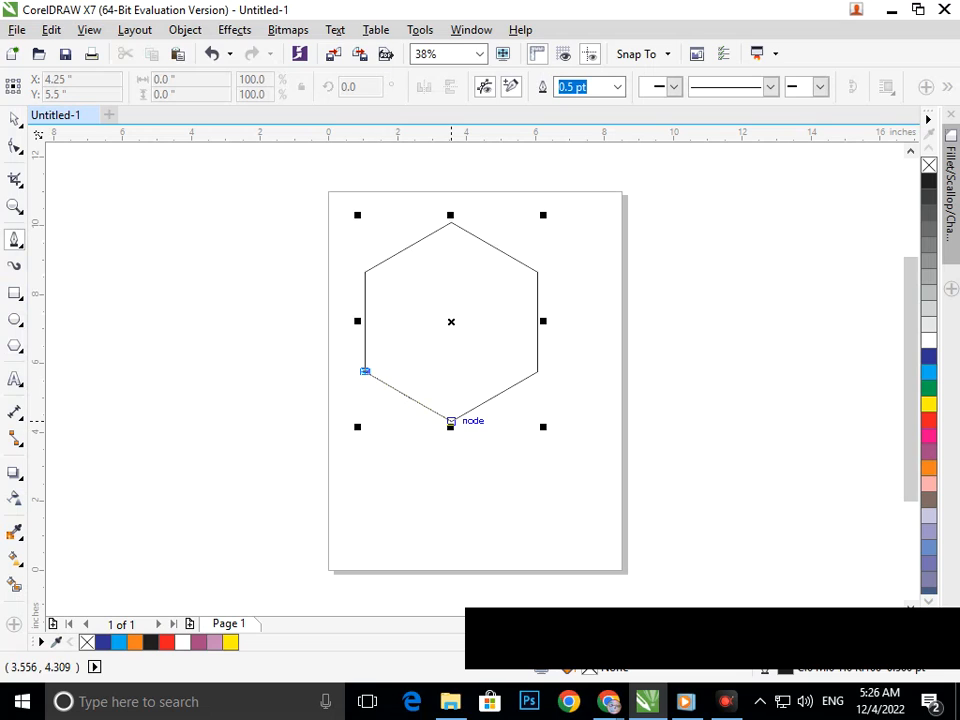
Lengthen the line along the hexagon's lower-left edge symmetrically about its centre, to about 6.48 by 3.74 inches
left_click(14, 119)
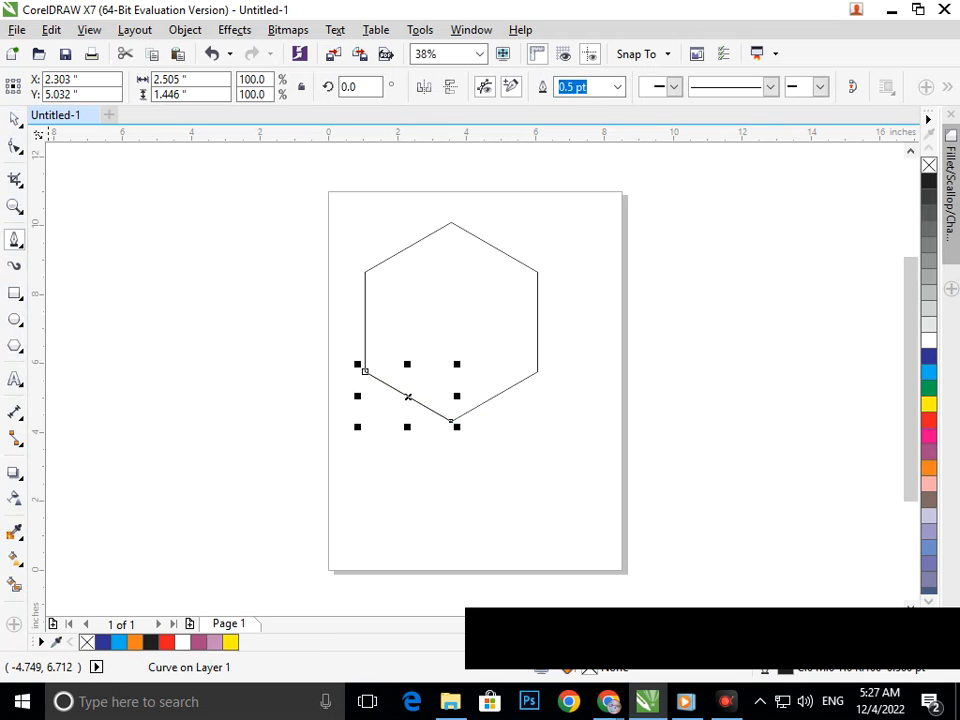
left_click(407, 396)
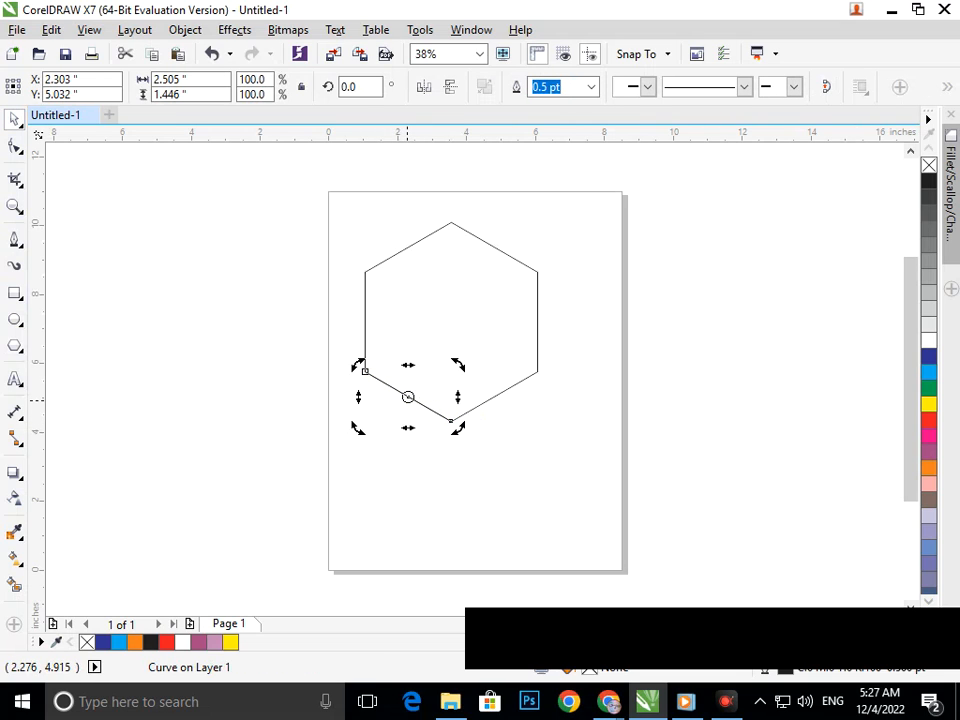
left_click(407, 396)
left_click_drag(452, 422, 520, 470)
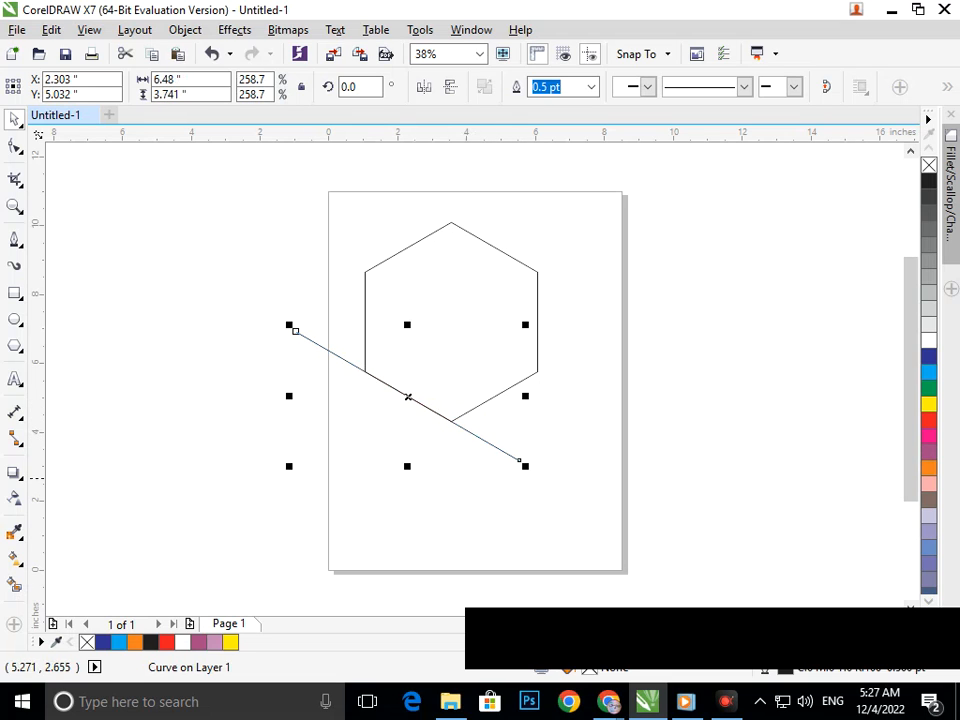
key("Escape")
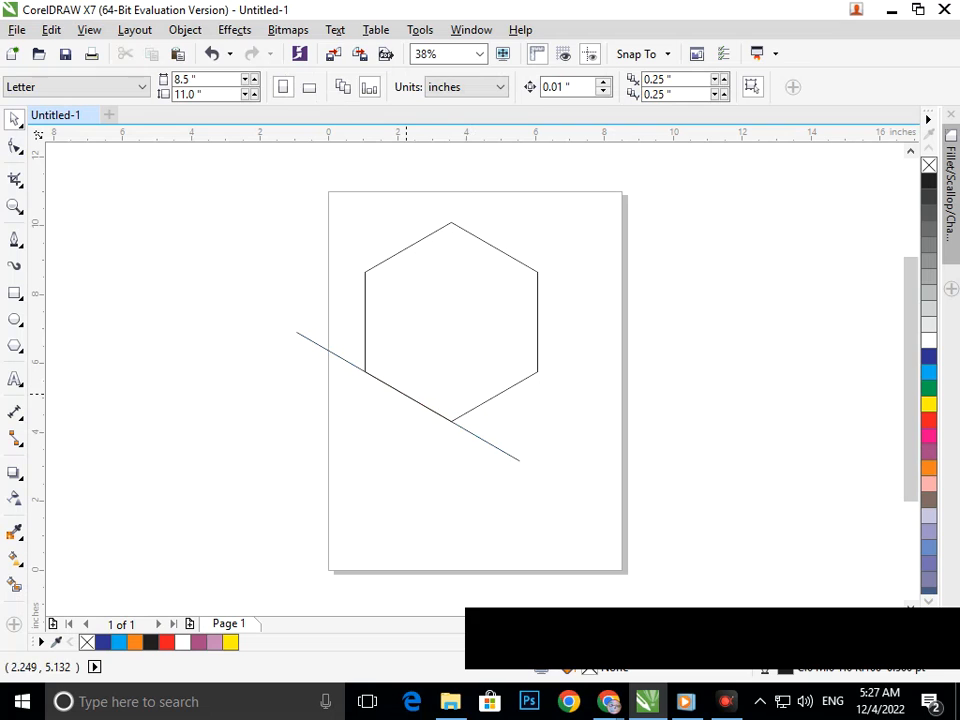
Apply an outward contour to the hexagon with one step and an offset of about 1.58 inches
left_click(466, 369)
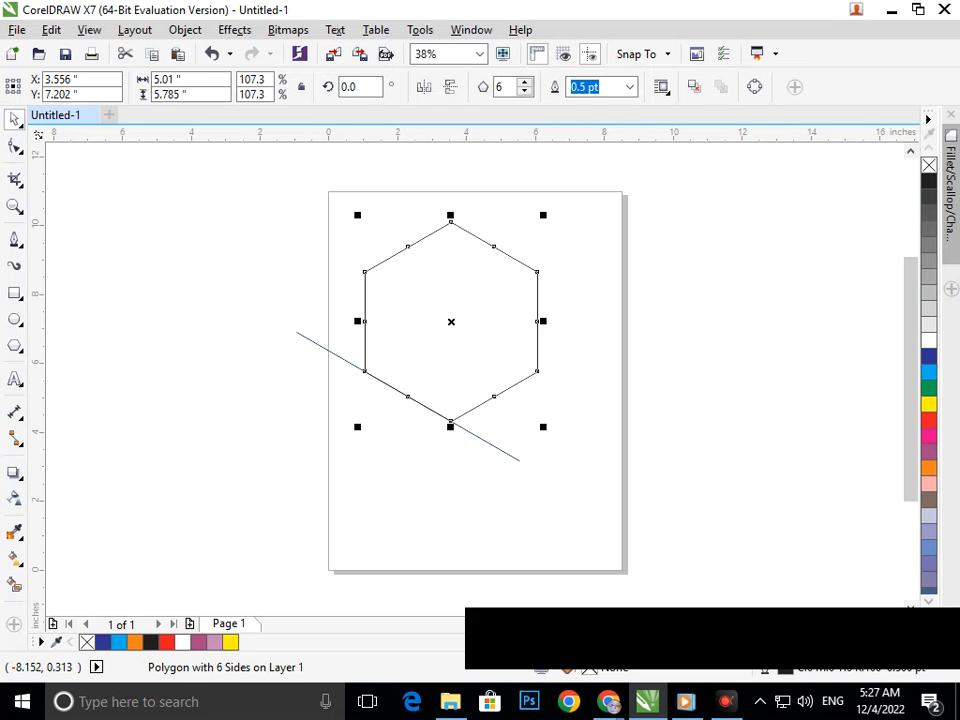
left_click(15, 472)
left_click(75, 491)
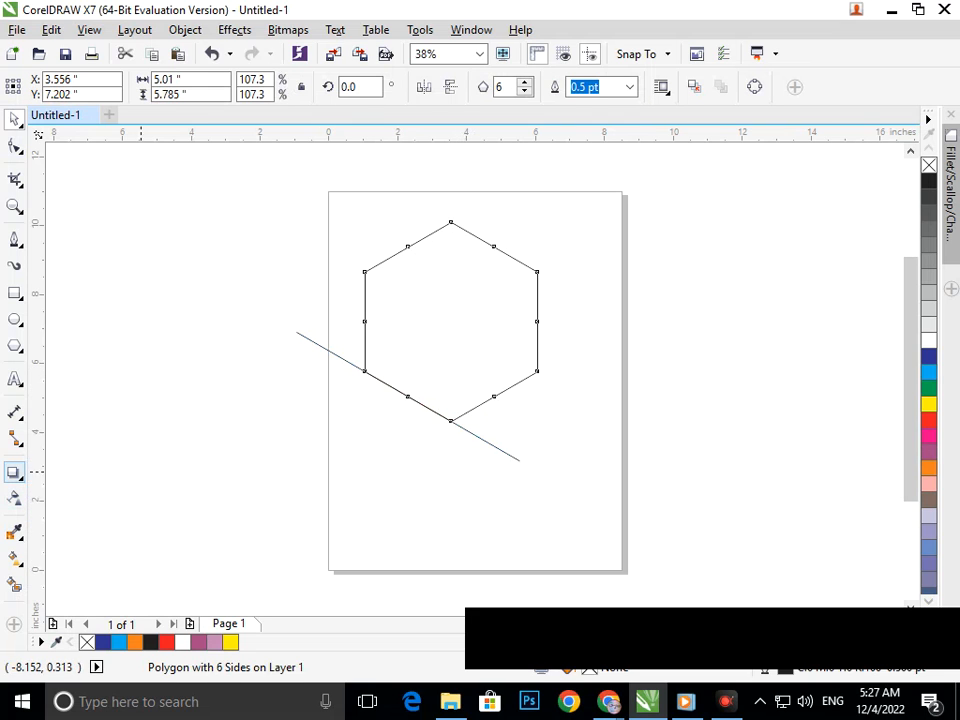
left_click_drag(365, 321, 418, 321)
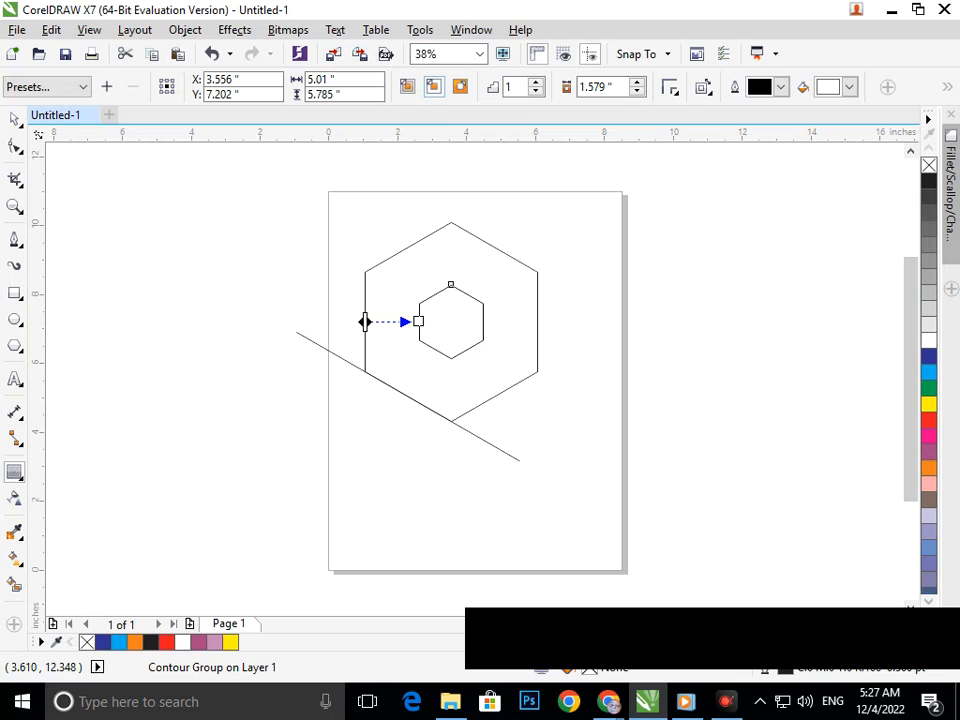
left_click(407, 87)
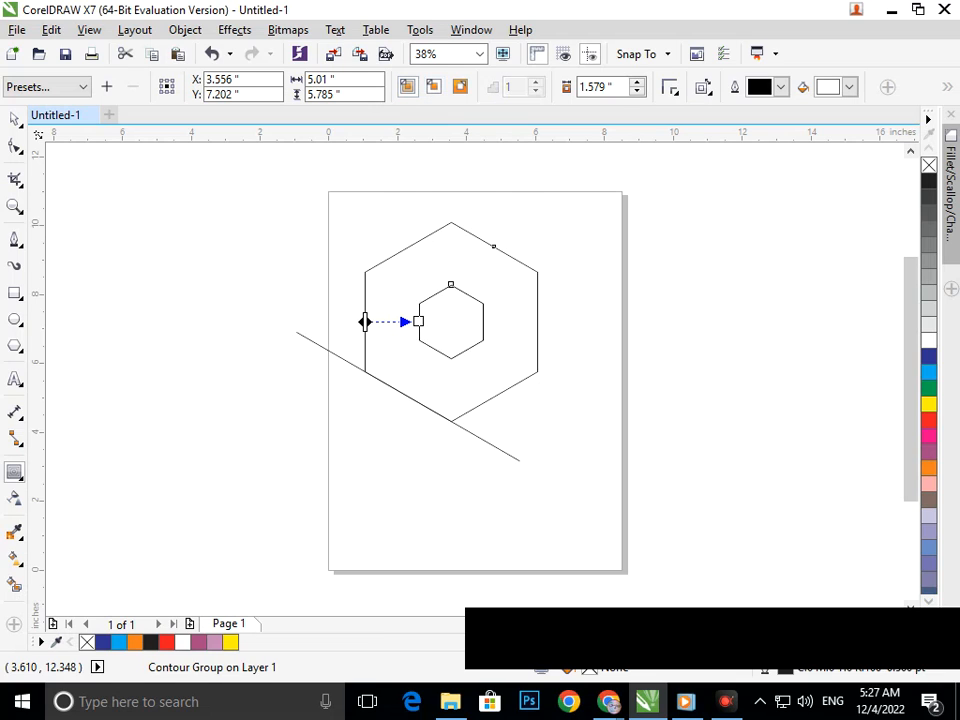
left_click_drag(418, 321, 309, 321)
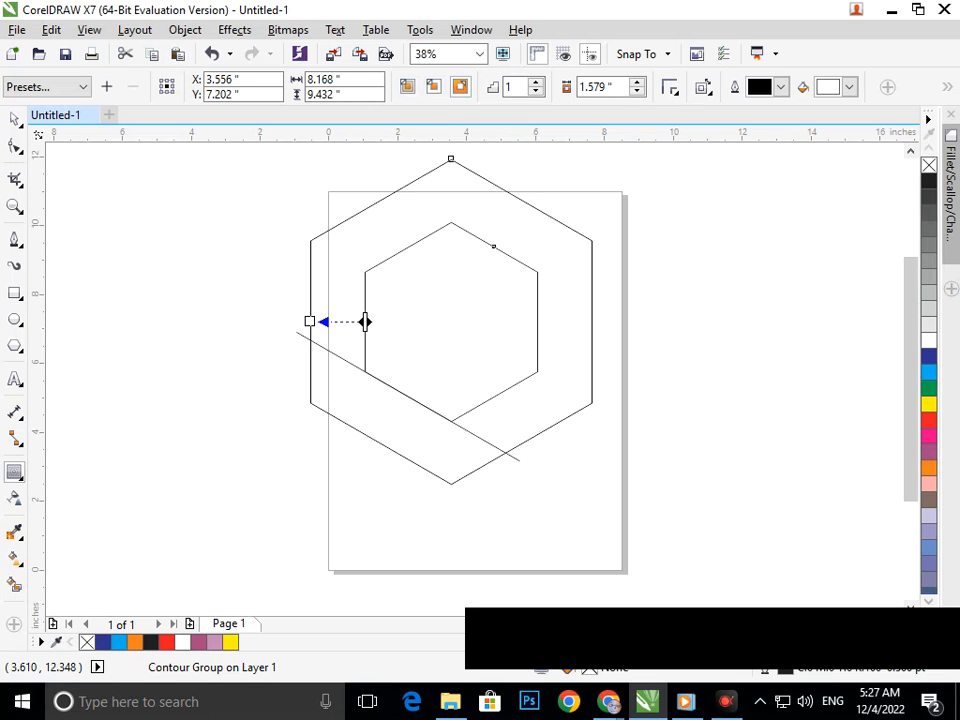
Increase the hexagon's contour steps to 5 and deselect the contour group
left_click(536, 82)
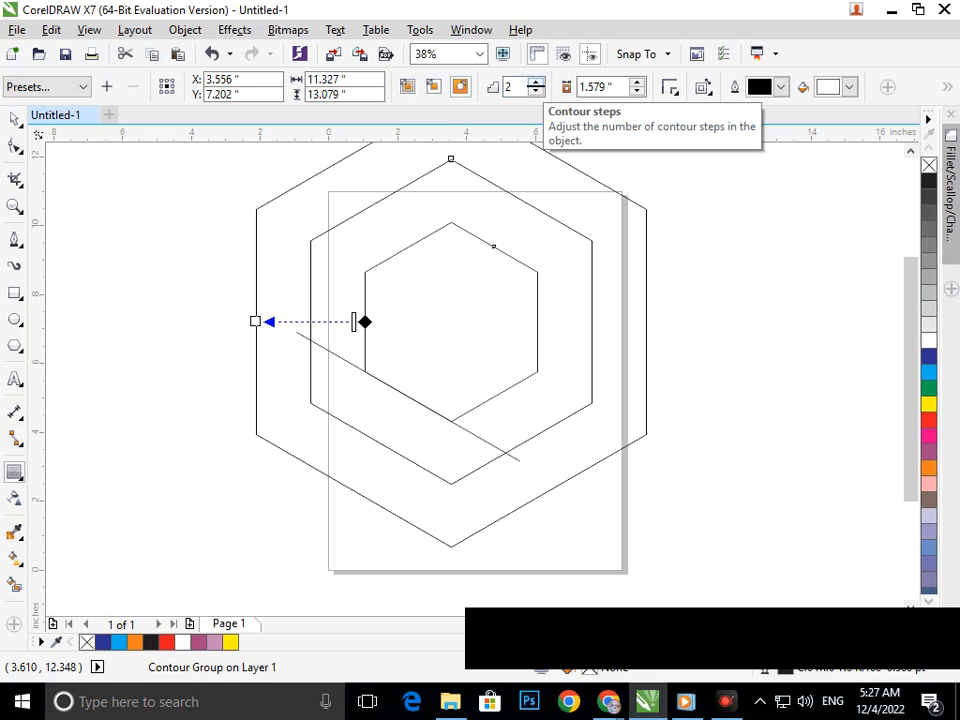
left_click(536, 82)
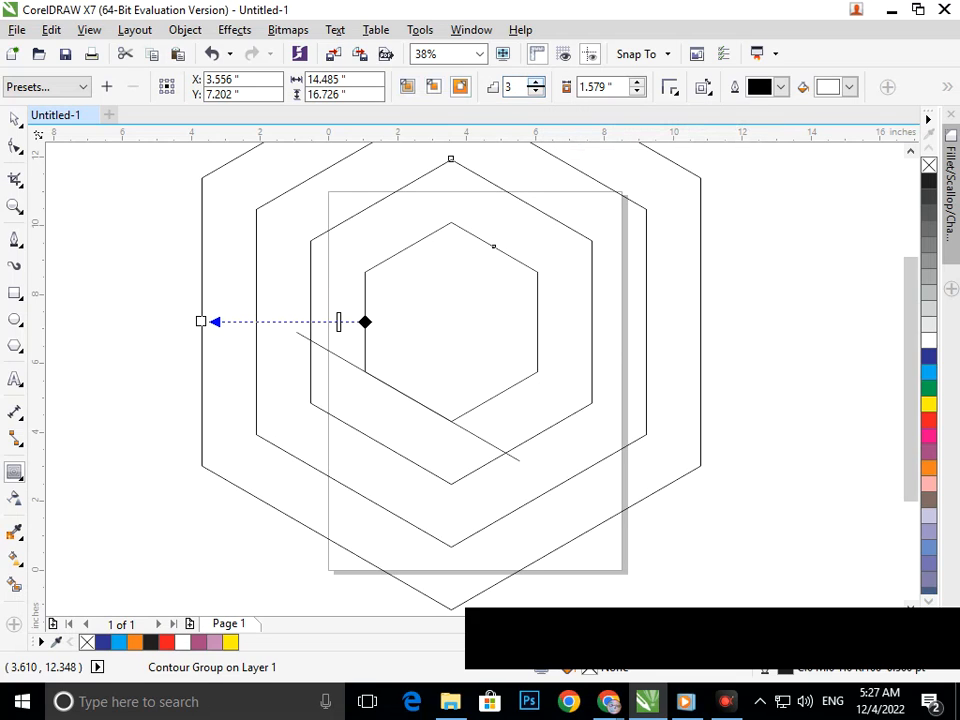
left_click(536, 82)
left_click(536, 82)
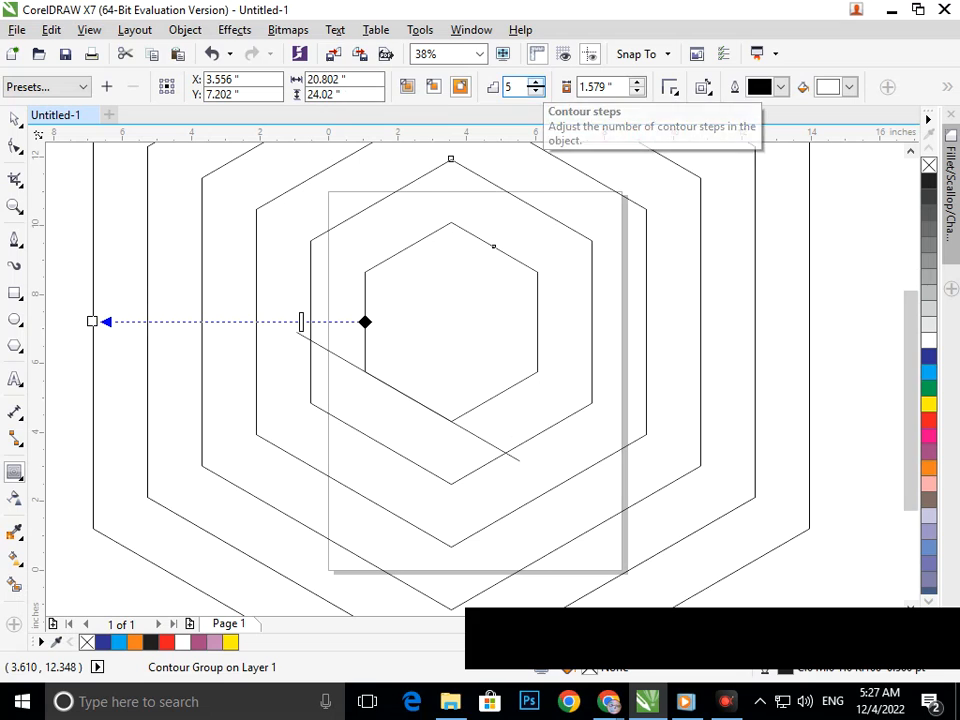
key("F3")
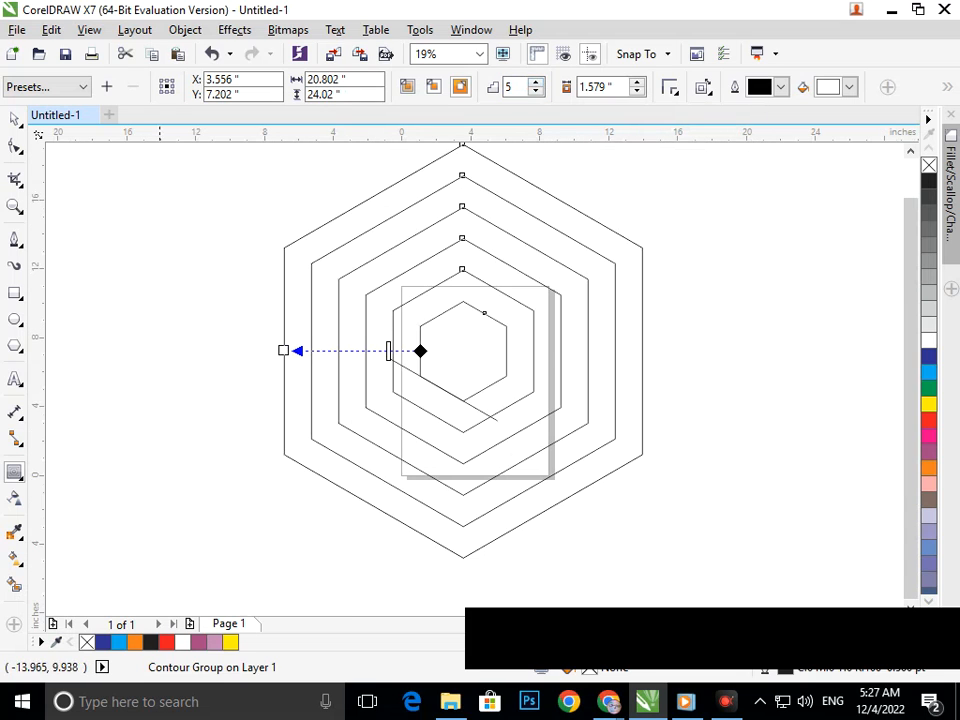
left_click(14, 119)
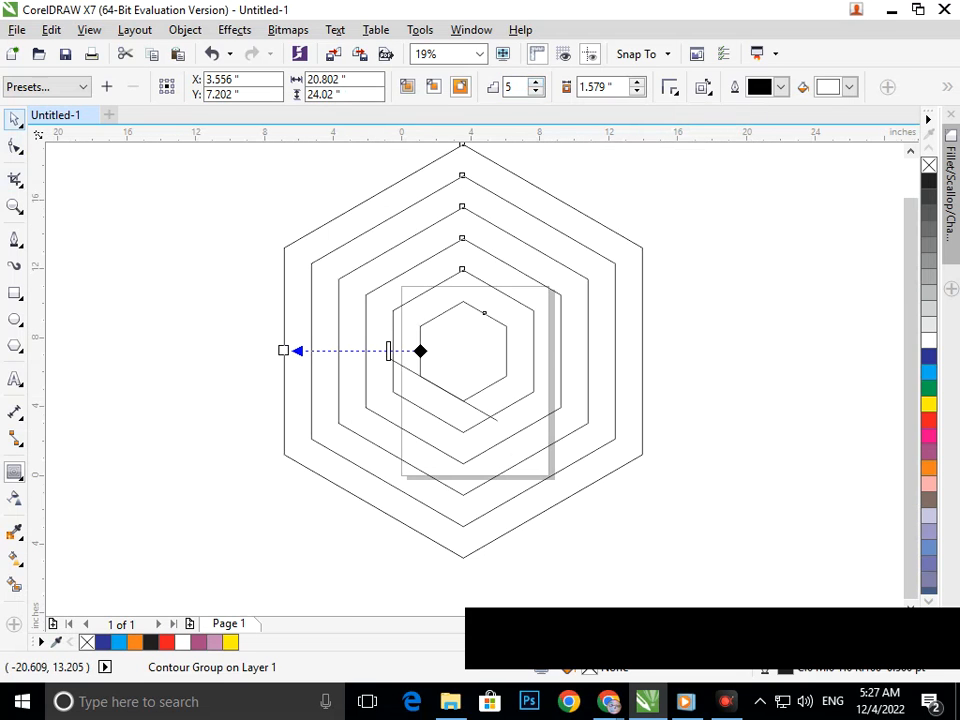
left_click(229, 298)
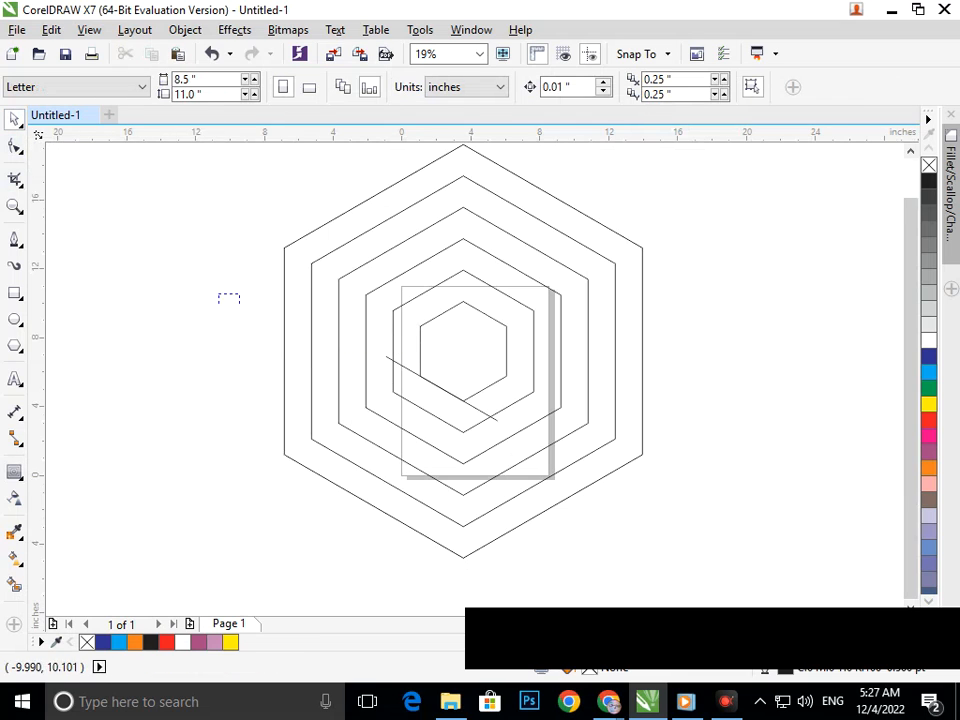
Place the diagonal line along the outermost hexagon's lower-left edge and scale it to about 23.4 by 13.5 inches
key("F3")
left_click_drag(478, 392, 557, 520)
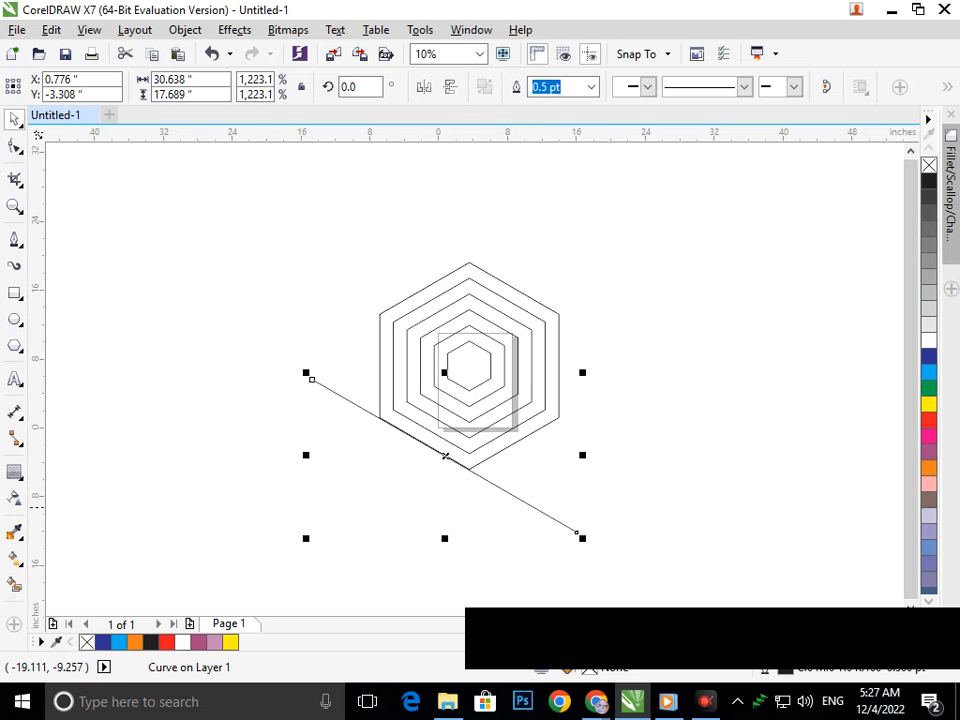
left_click_drag(306, 538, 351, 512)
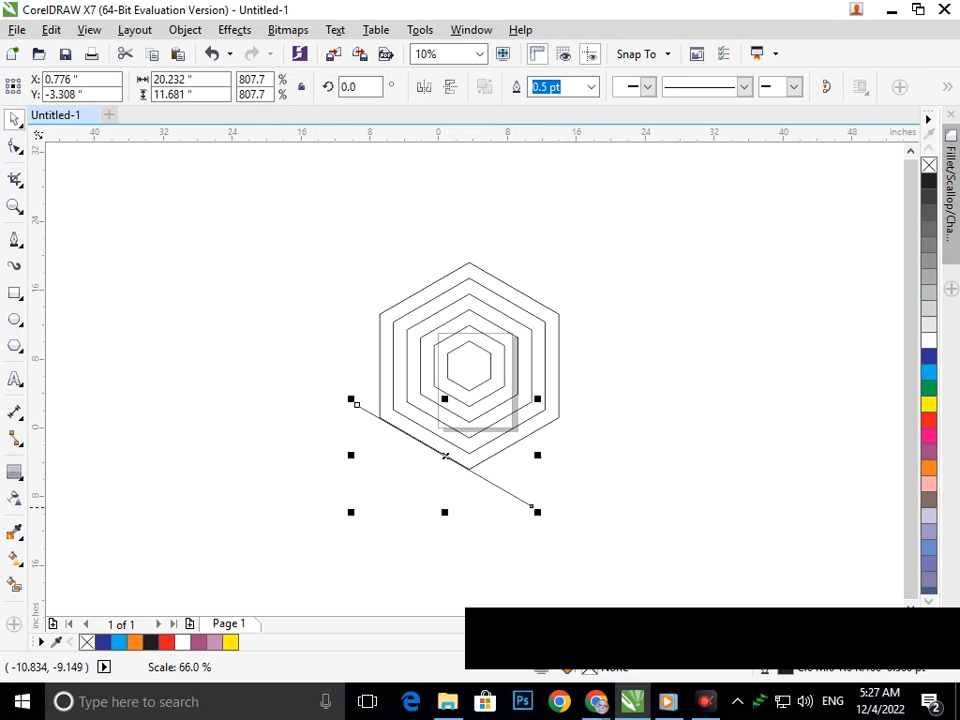
left_click_drag(533, 507, 505, 490)
left_click(551, 476)
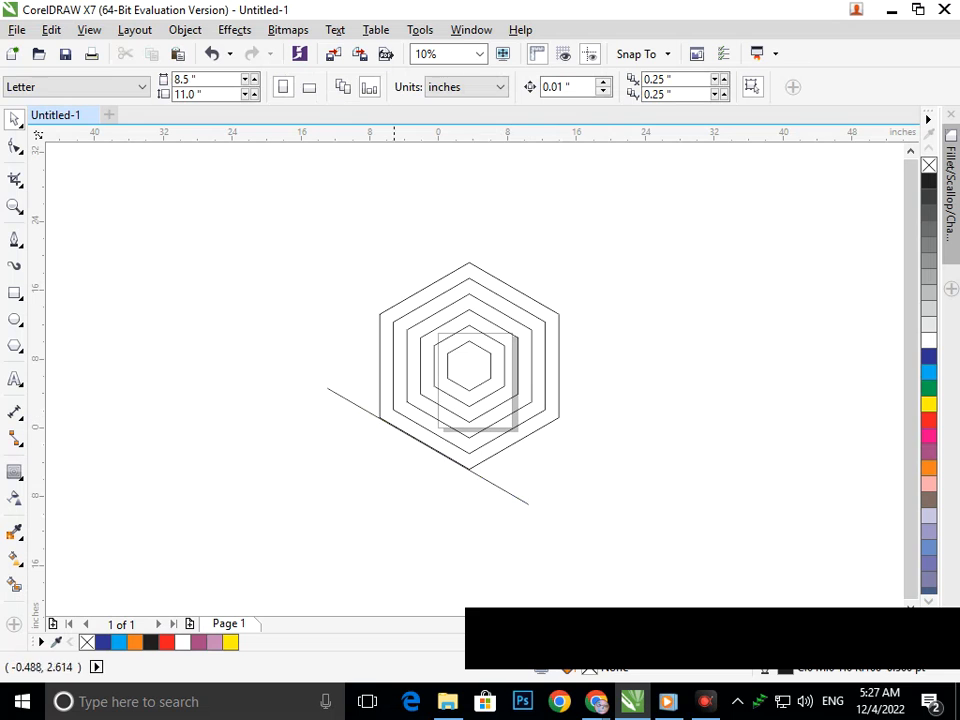
Move the contoured hexagons together with the diagonal line off the page, into the empty area to its left
left_click_drag(281, 221, 619, 491)
left_click_drag(489, 425, 307, 405)
left_click(187, 348)
key("F2")
mouse_move(73, 194)
left_mouse_down()
mouse_move(467, 444)
mouse_move(512, 509)
left_mouse_up()
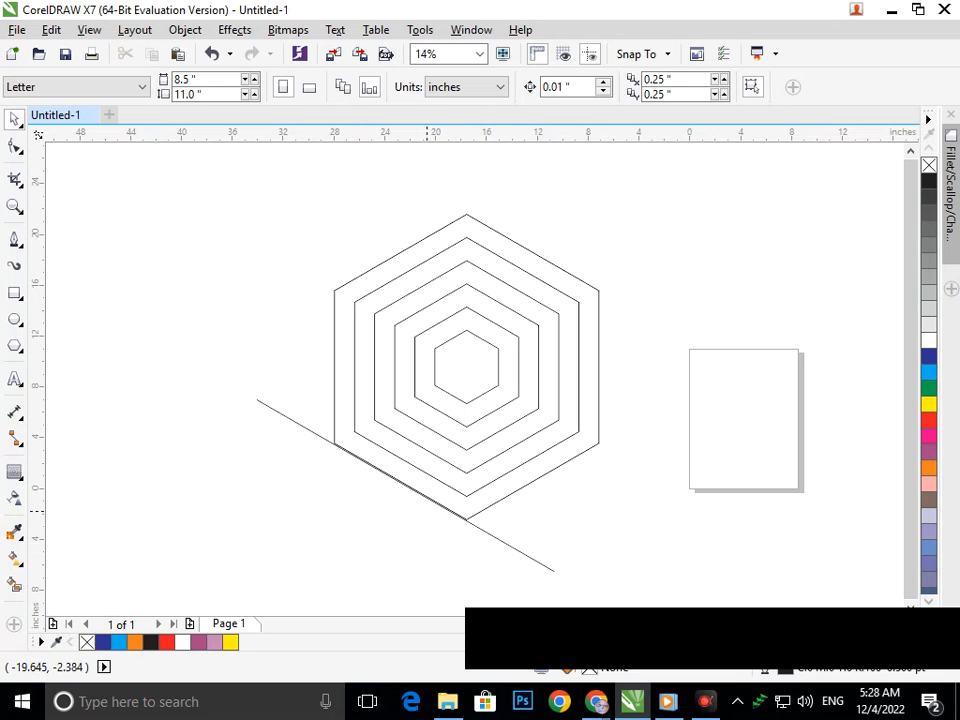
Try to duplicate the diagonal line onto the next hexagon's lower-left edge
left_click(403, 486)
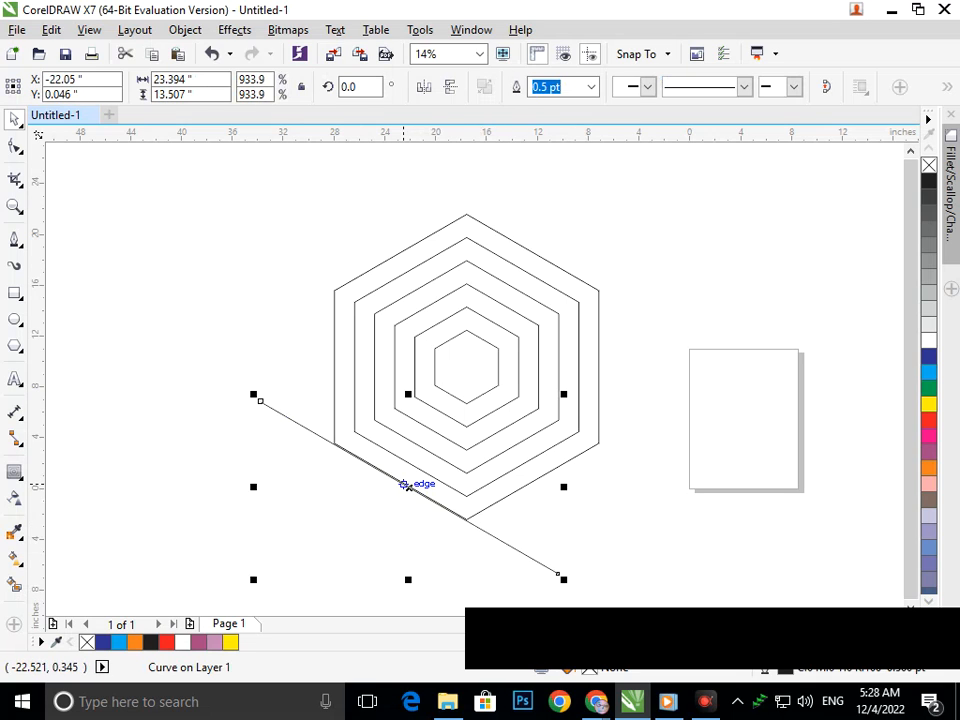
left_click_drag(405, 485, 441, 408)
key("ctrl+z")
key("ctrl+z")
key("ctrl+z")
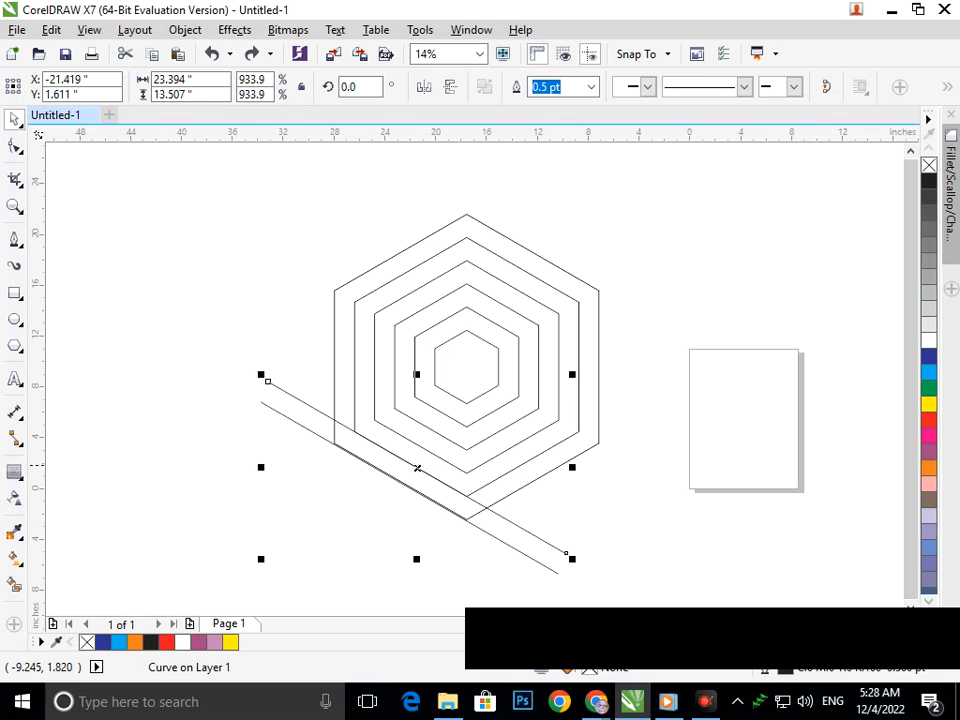
Move the diagonal line clear of the hexagons, parallel to and outside the outermost lower-left edge
left_click(609, 483)
left_click(395, 480)
left_click(354, 469)
scroll(410, 518, "up", 4)
left_click_drag(514, 368, 514, 368)
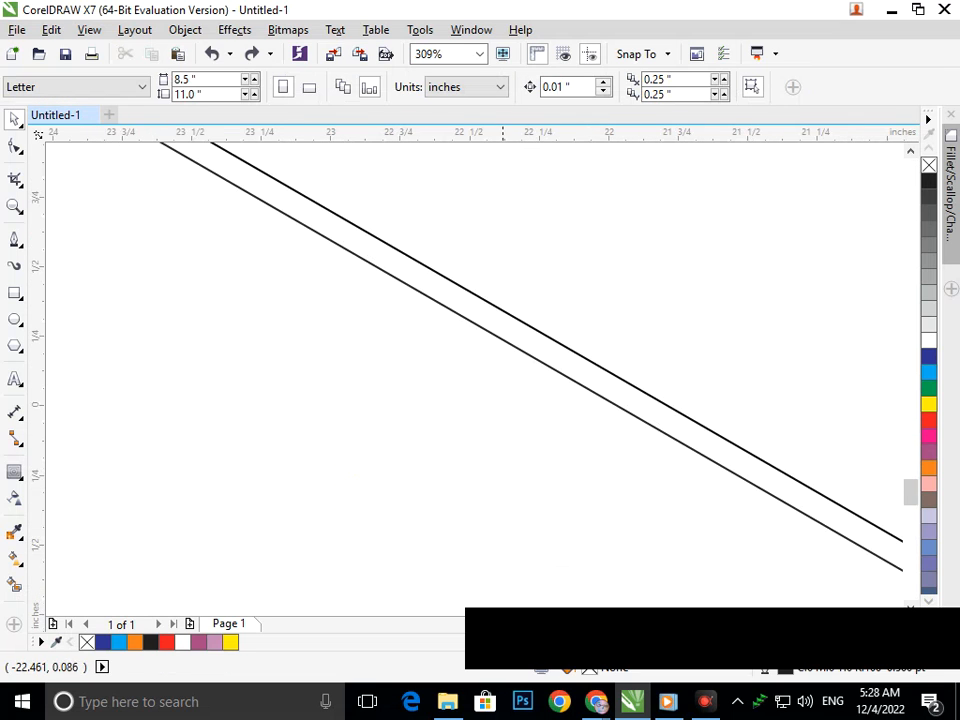
left_click(509, 313)
scroll(460, 440, "down", 6)
left_click(500, 529)
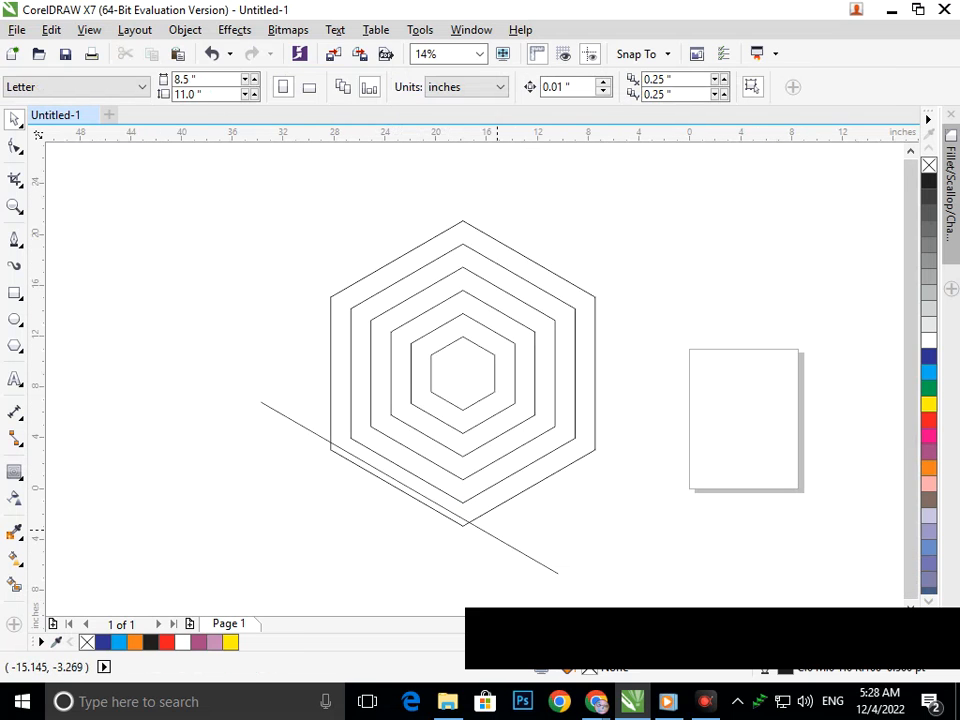
left_click_drag(487, 537, 455, 564)
left_click(347, 547)
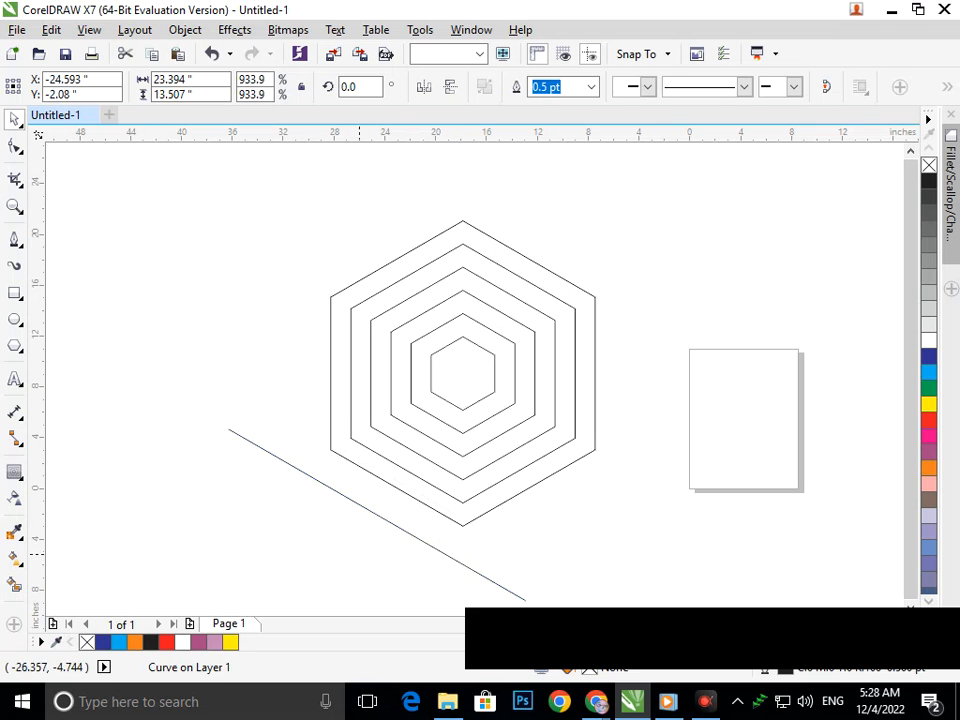
Align the diagonal line with the outermost hexagon's lower-left edge and duplicate it onto the next hexagon's matching edge
scroll(410, 563, "up", 2)
left_click(360, 458)
left_click_drag(360, 458, 433, 349)
Repeat the duplication at the same spacing to spread parallel lines across all the hexagons
key("ctrl+r")
key("ctrl+r")
key("ctrl+r")
key("ctrl+r")
key("ctrl+r")
key("ctrl+r")
key("ctrl+r")
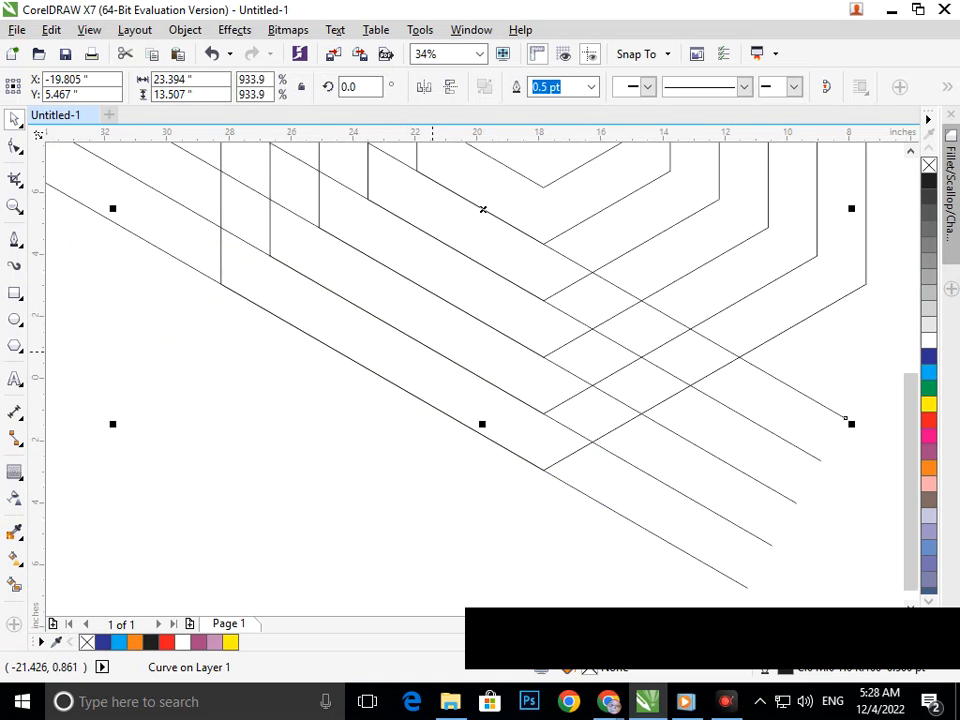
key("ctrl+r")
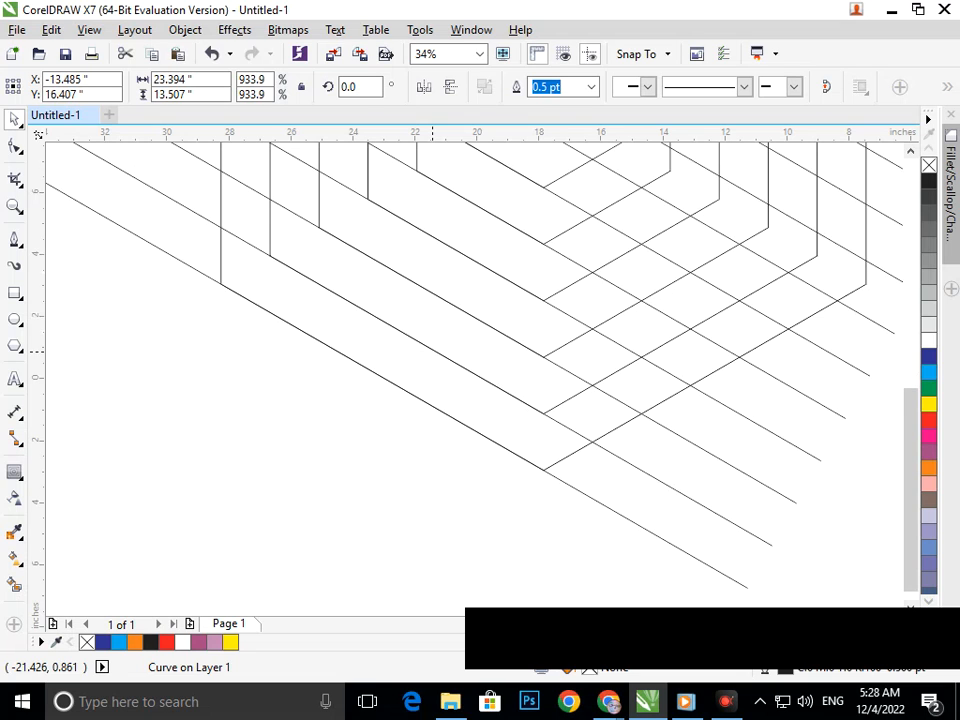
Undo the surplus duplicates until seven parallel lines remain, the last one crossing the innermost hexagon
scroll(432, 350, "down", 3)
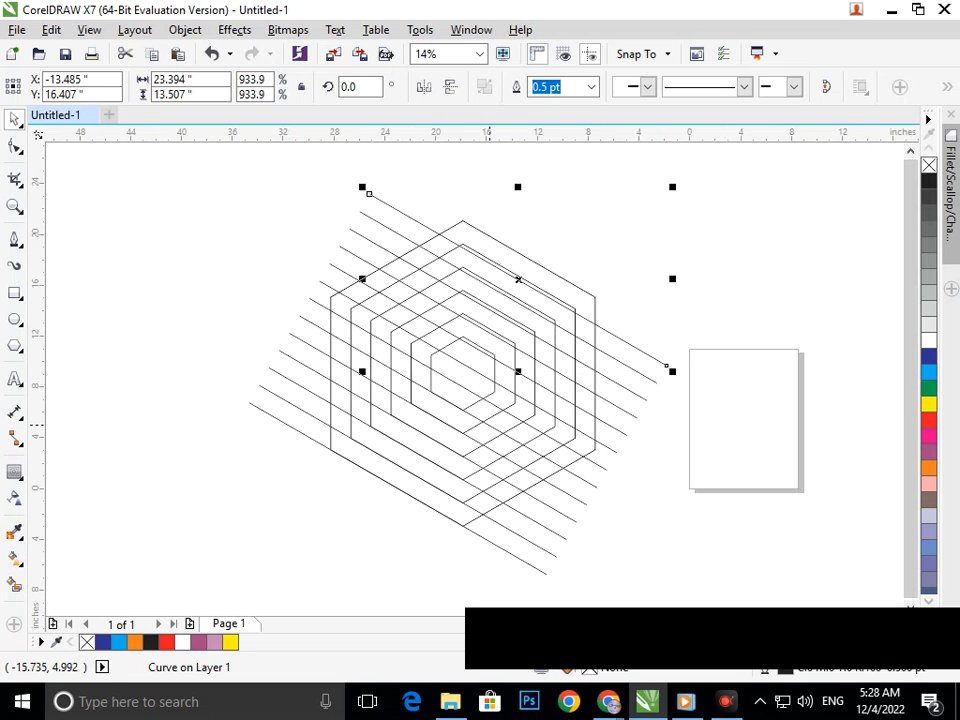
key("ctrl+z")
key("ctrl+z")
key("ctrl+z")
key("ctrl+z")
key("ctrl+z")
key("ctrl+z")
key("ctrl+z")
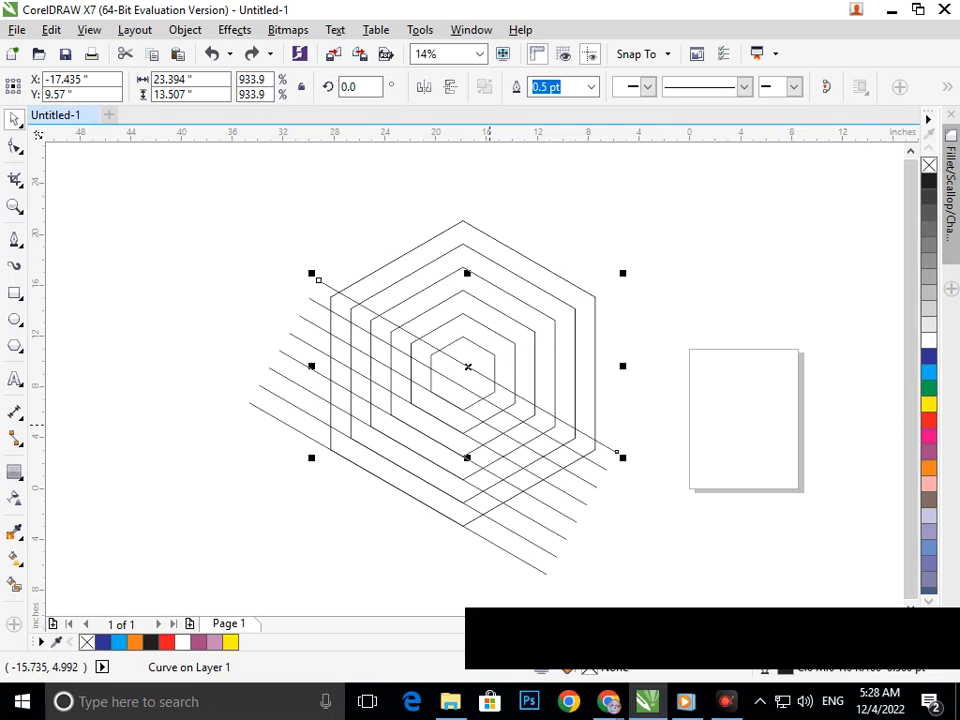
key("ctrl+z")
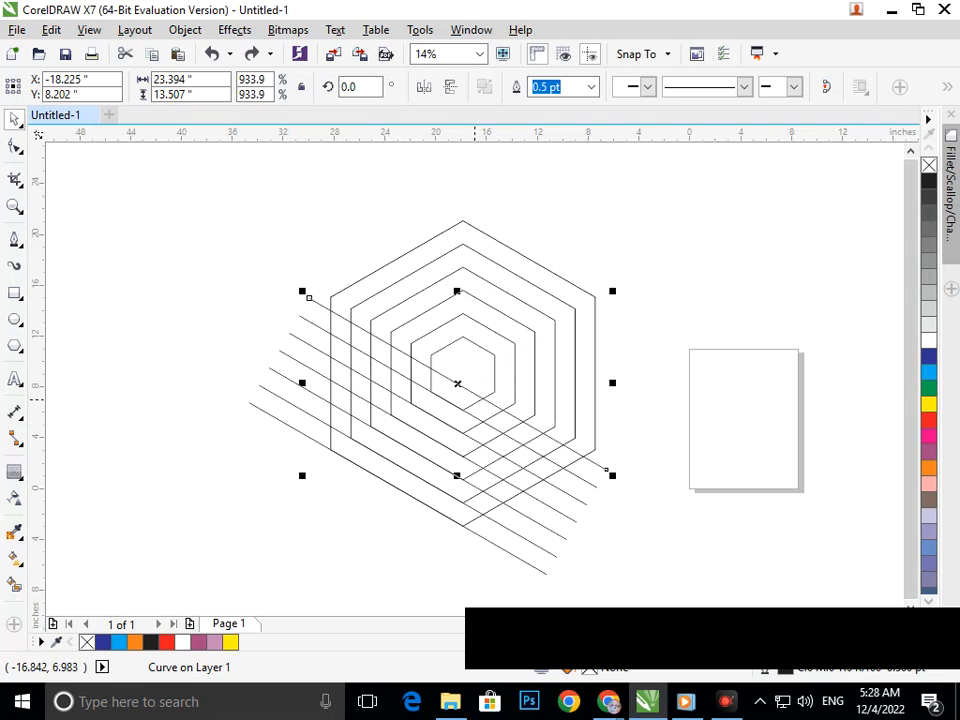
Duplicate the line onto the upper-right edges of the hexagons, out to the outermost one
left_click_drag(457, 385, 561, 277)
key("ctrl+z")
left_click(692, 444)
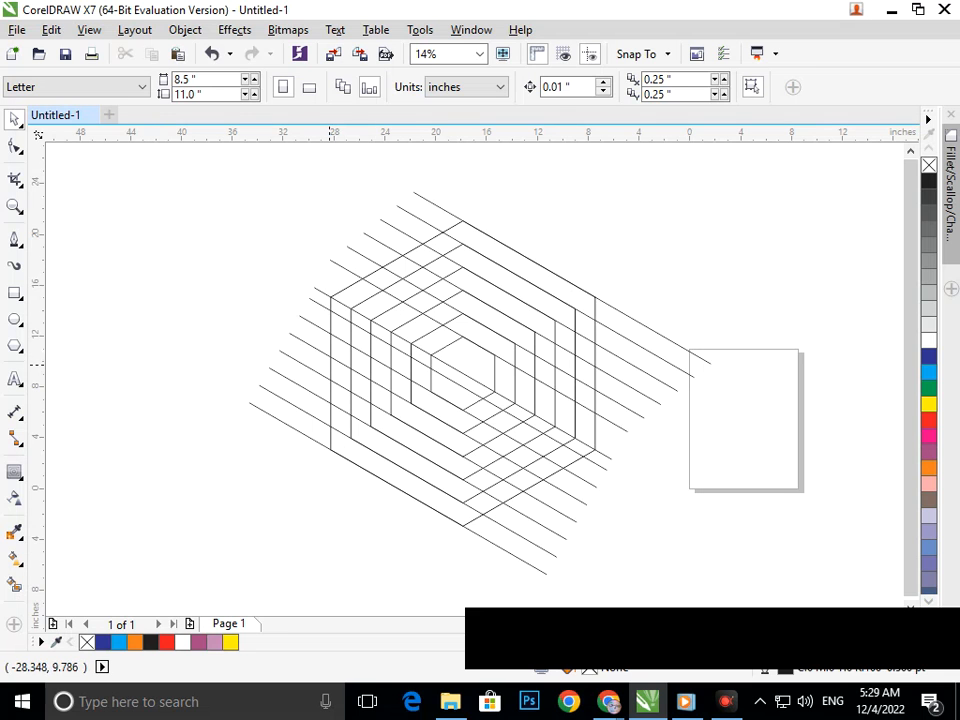
Group all the parallel diagonal lines, moving the hexagon contours aside and back over them
left_click_drag(328, 366, 693, 251)
left_click_drag(186, 174, 720, 600)
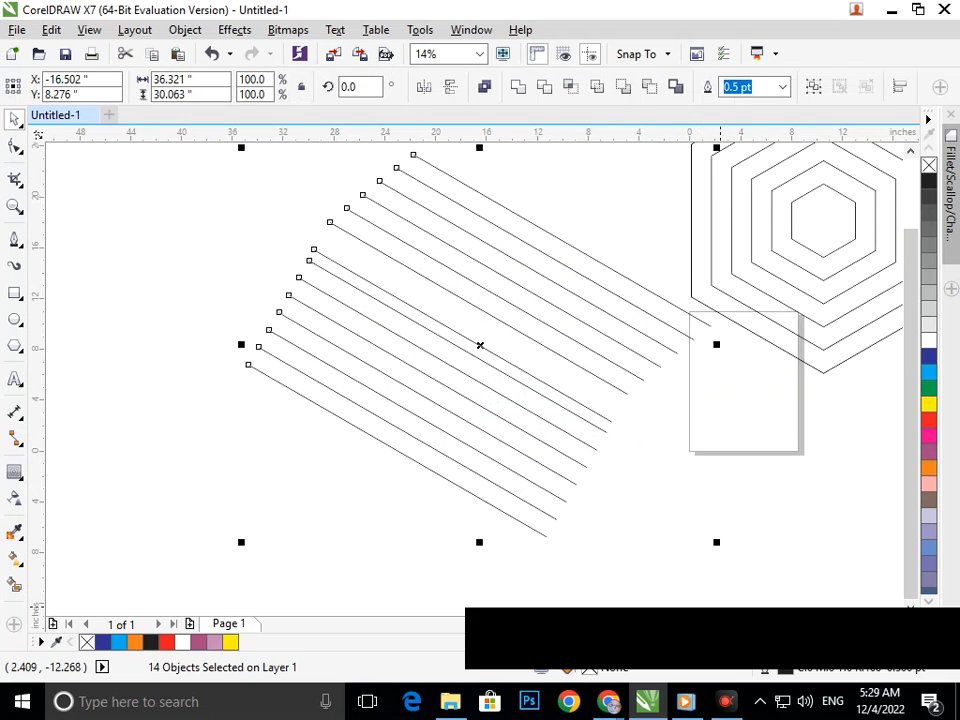
key("ctrl+g")
left_click_drag(781, 263, 418, 381)
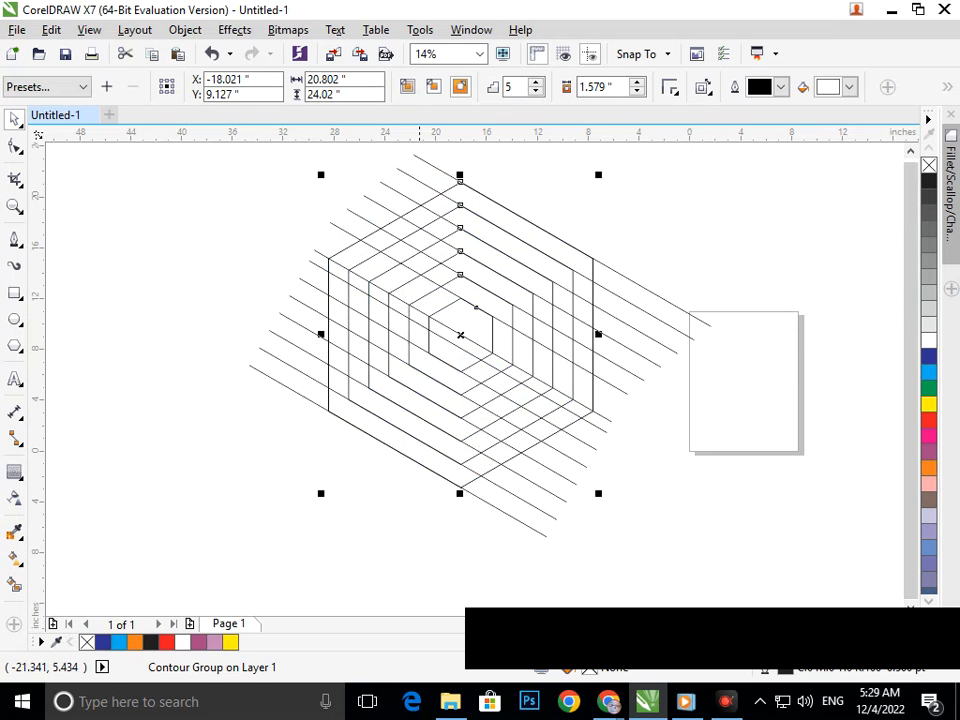
Rotate the line group about its centre by about 59.9 degrees, towards the hexagons' lower-right edge direction
left_click(432, 557)
left_click(499, 509)
left_click(503, 511)
left_click_drag(240, 542, 480, 345)
left_click_drag(478, 285, 480, 345)
left_click_drag(378, 398, 515, 535)
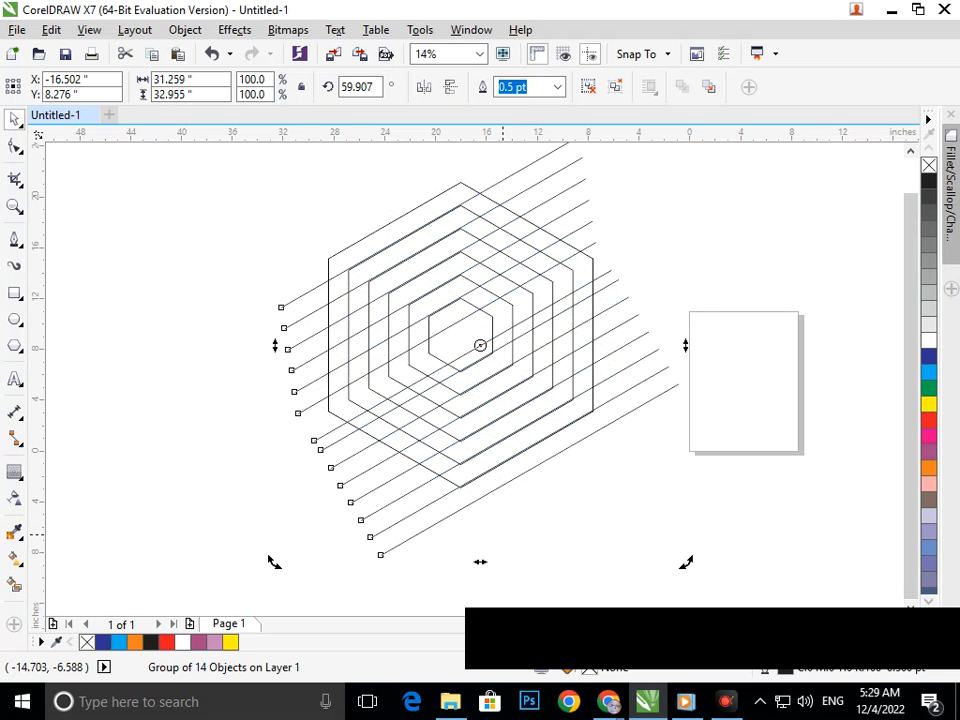
Nudge the rotated line group straight up, to a centre Y of about 9.98 inches, so its lines align with the hexagon edges
key("Up")
key("Up")
key("Up")
key("Up")
key("Up")
key("Up")
key("Up")
key("Up")
key("Up")
key("Up")
key("Up")
key("Up")
key("Up")
key("Up")
key("Up")
key("Up")
key("Up")
key("Up")
key("Up")
key("Up")
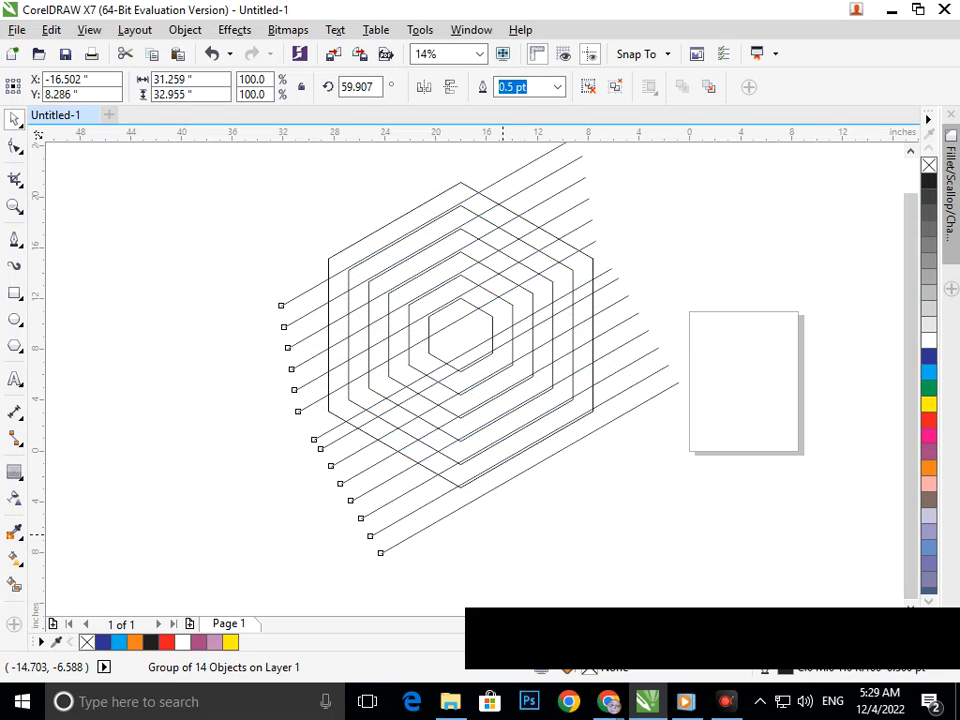
key("Up")
key("Up")
key("Up")
key("Up")
key("Up")
key("Up")
key("Up")
key("Up")
key("Up")
key("Up")
key("Up")
key("Up")
key("Up")
key("Up")
key("Up")
key("Up")
key("Up")
key("Up")
key("Up")
key("Up")
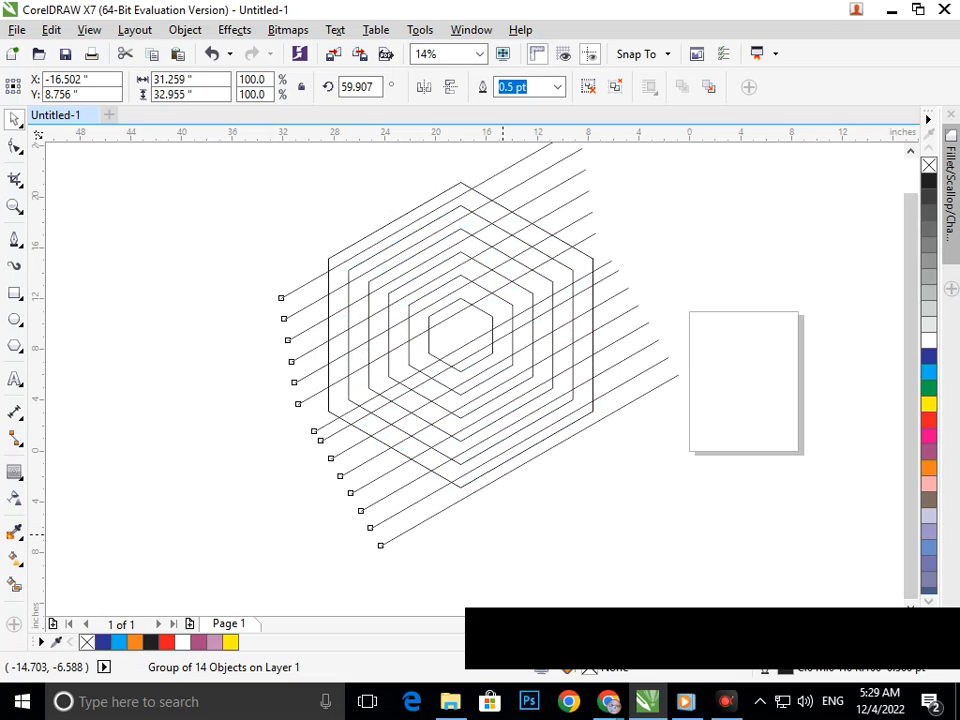
key("Up")
key("Up")
key("Up")
key("Up")
key("Up")
key("Up")
key("Up")
key("Up")
key("Up")
key("Up")
key("Up")
key("Up")
key("Up")
key("Up")
key("Up")
key("Up")
key("Up")
key("Up")
key("Up")
key("Up")
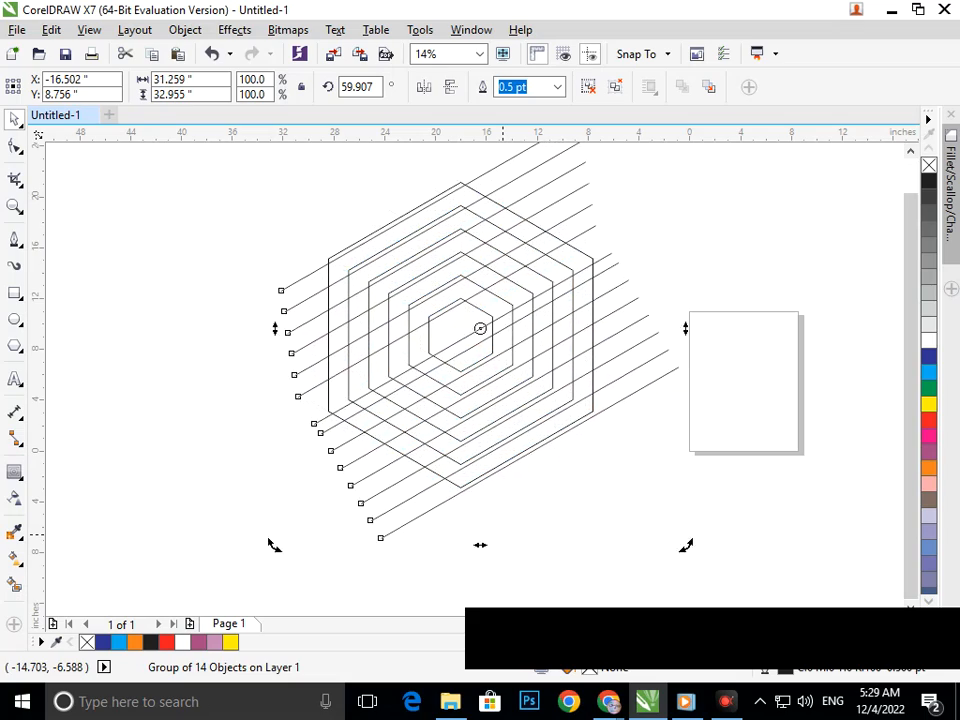
key("Up")
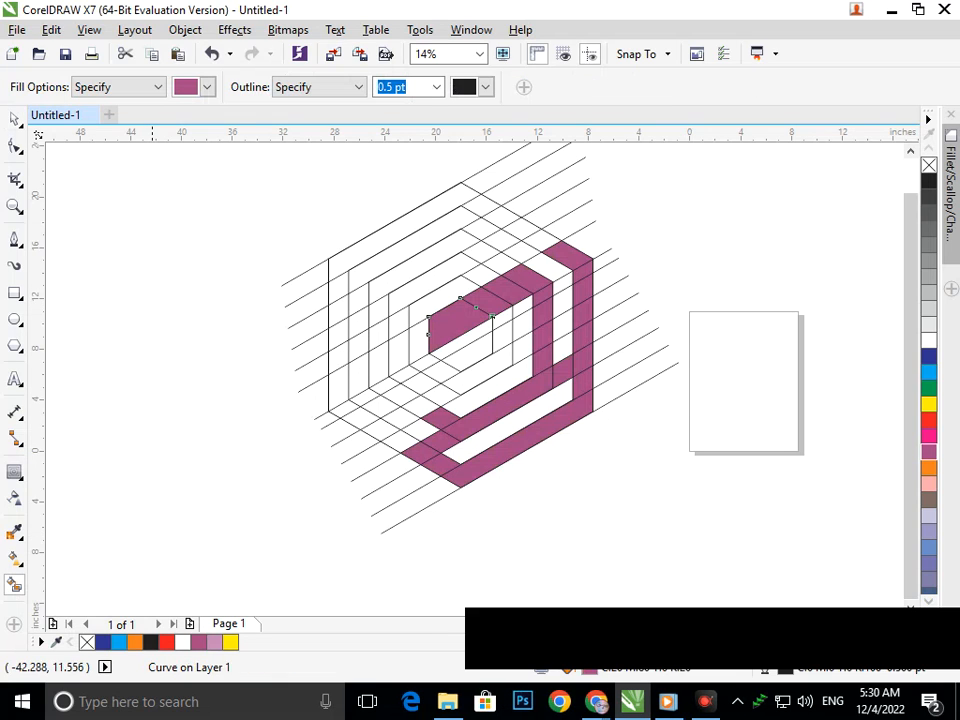
key("alt+Tab")
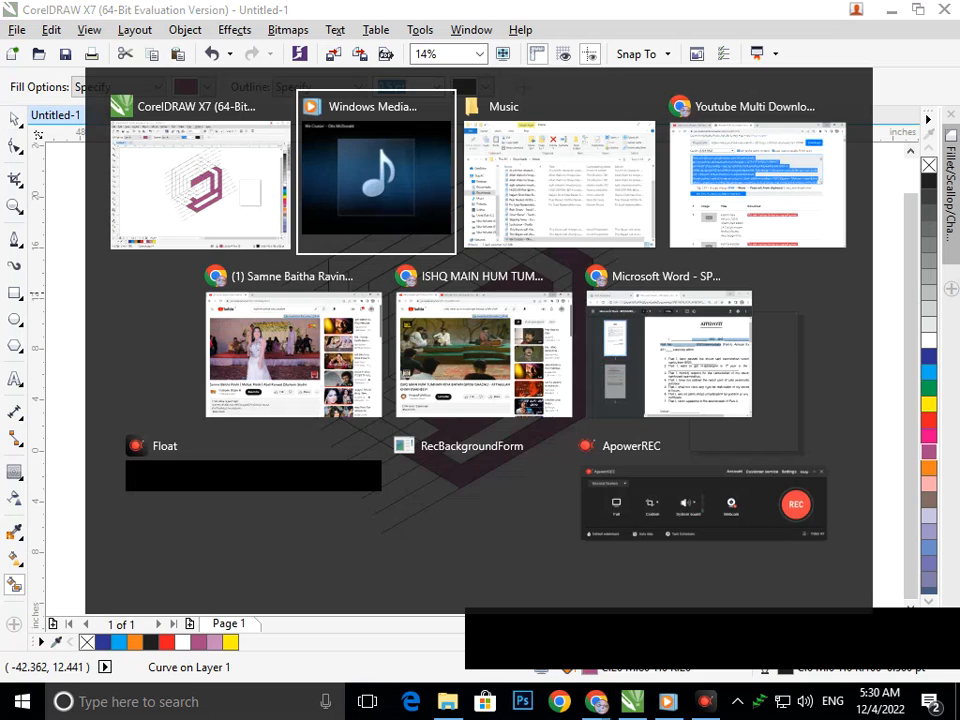
key("alt+Tab")
key("alt+Tab")
key("alt+Tab")
key("alt+Tab")
key("alt+Tab")
key("alt+Tab")
key("alt+Tab")
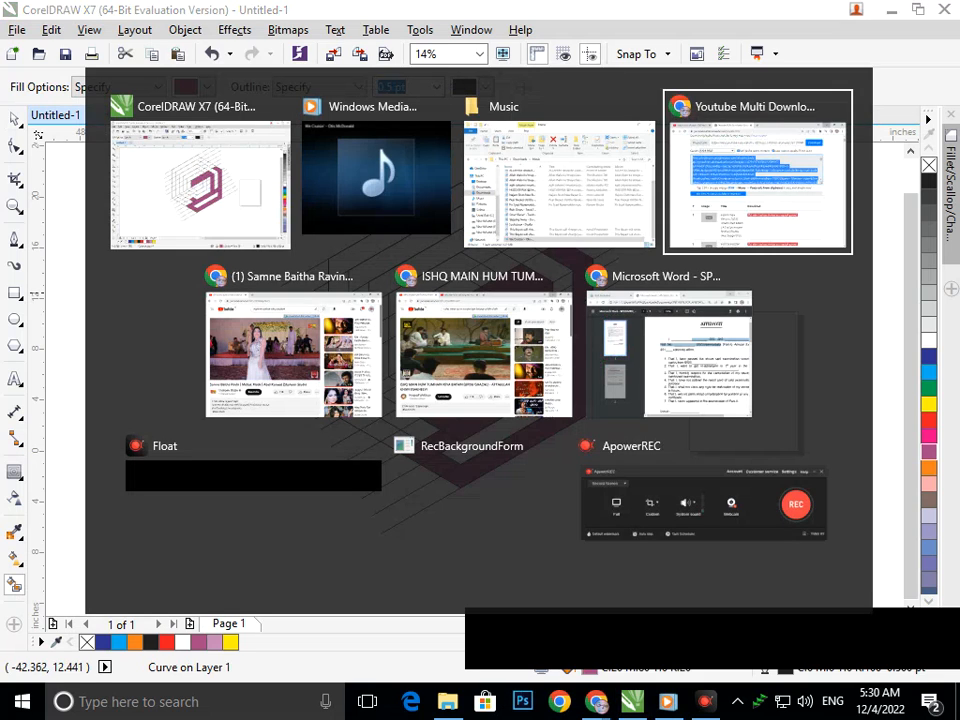
key("alt+Tab")
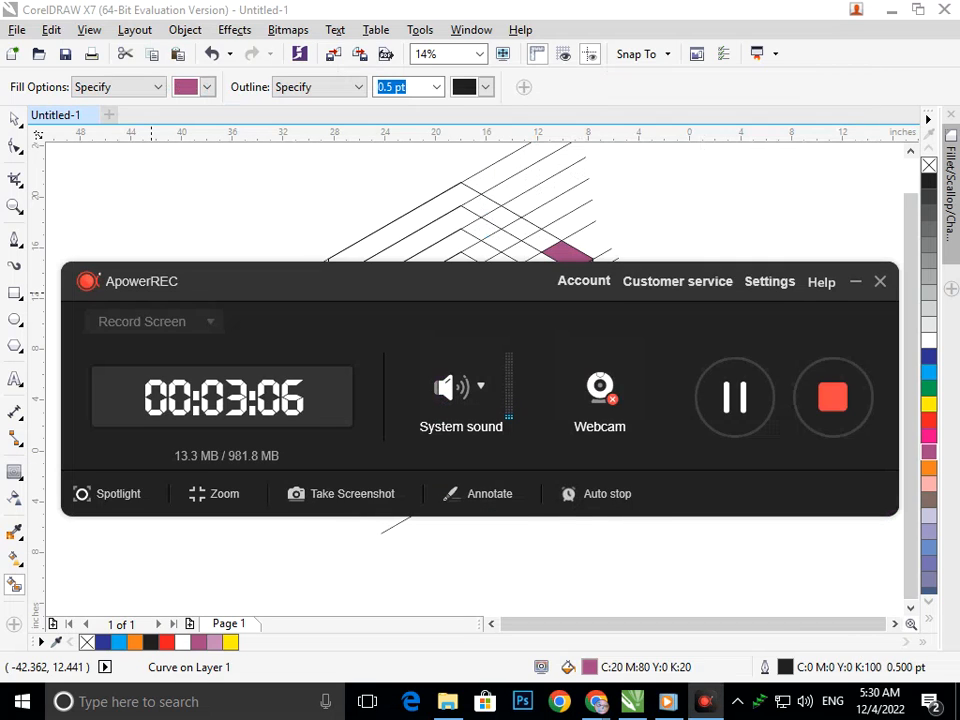
left_click(855, 282)
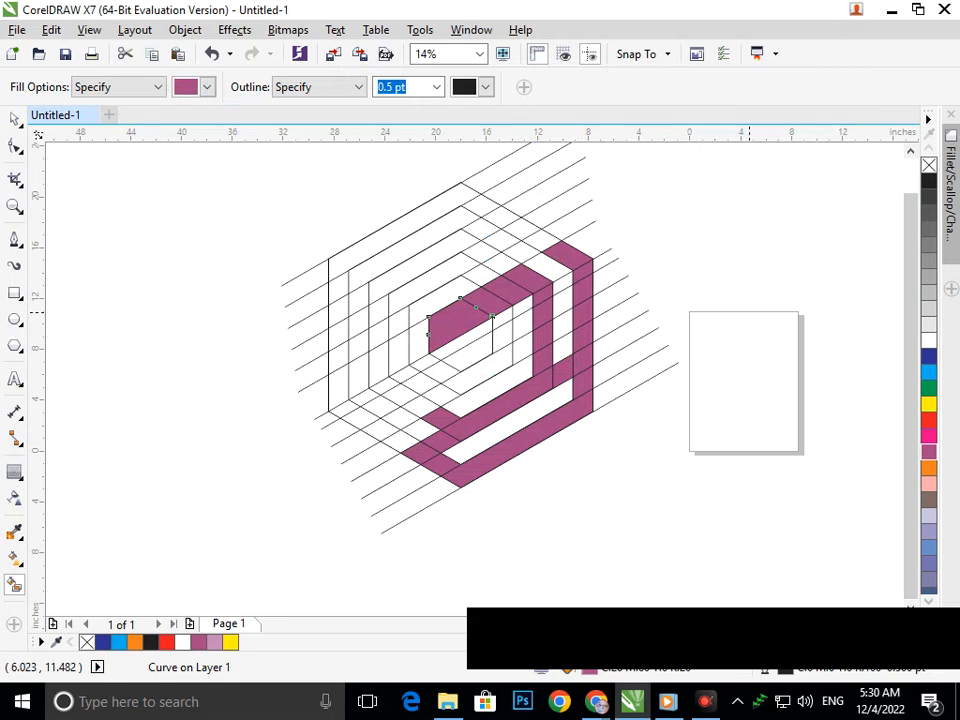
Delete the misplaced purple pieces from the inner bands of the shape and undo the accidental shift of the outer bottom strip
left_click(14, 119)
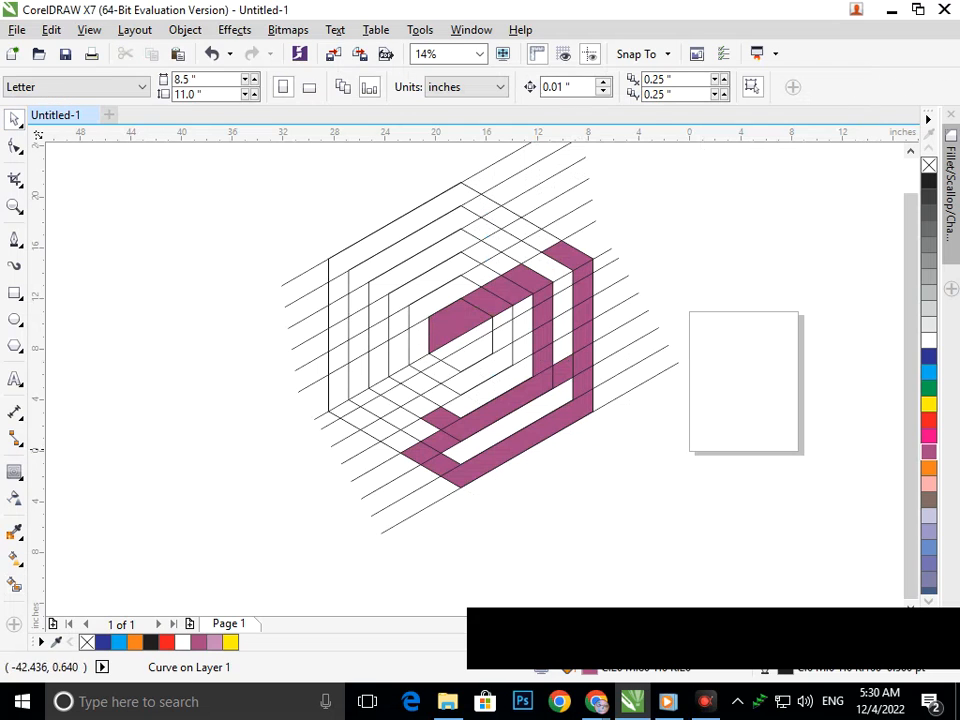
left_click(160, 443)
left_click(437, 420)
left_click(345, 513)
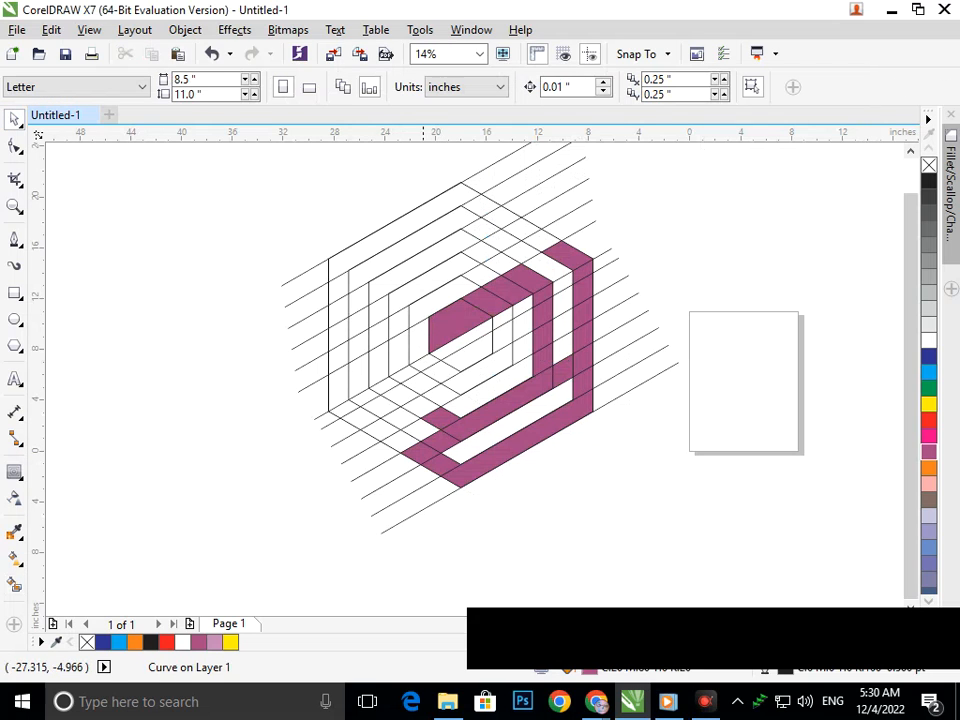
mouse_move(440, 420)
left_mouse_down()
mouse_move(394, 409)
mouse_move(444, 419)
left_mouse_up()
key("Delete")
key("ctrl+z")
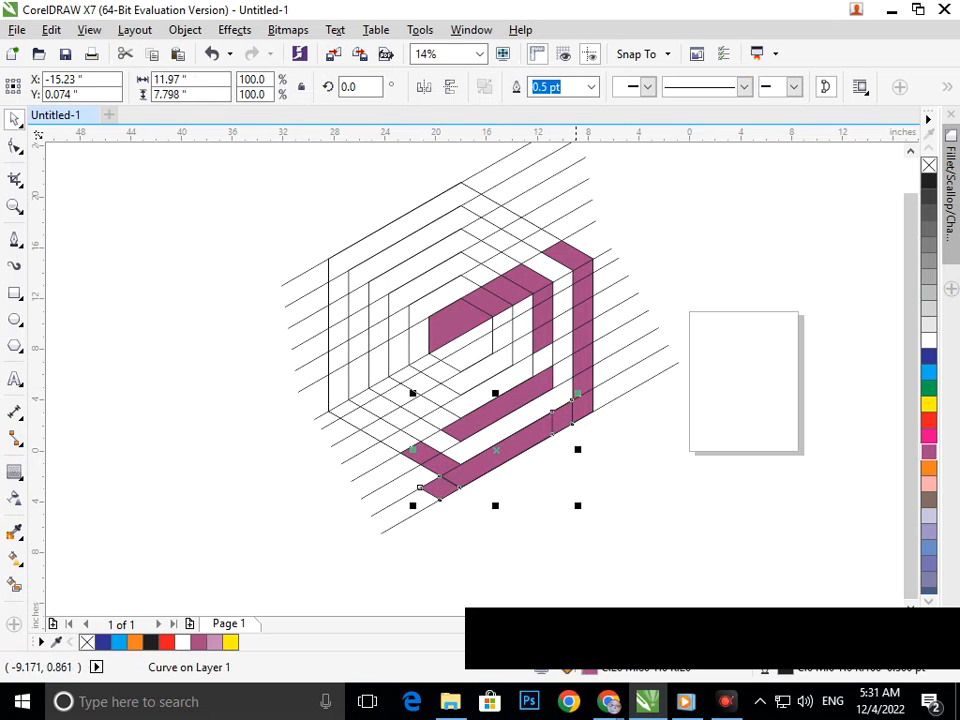
key("Escape")
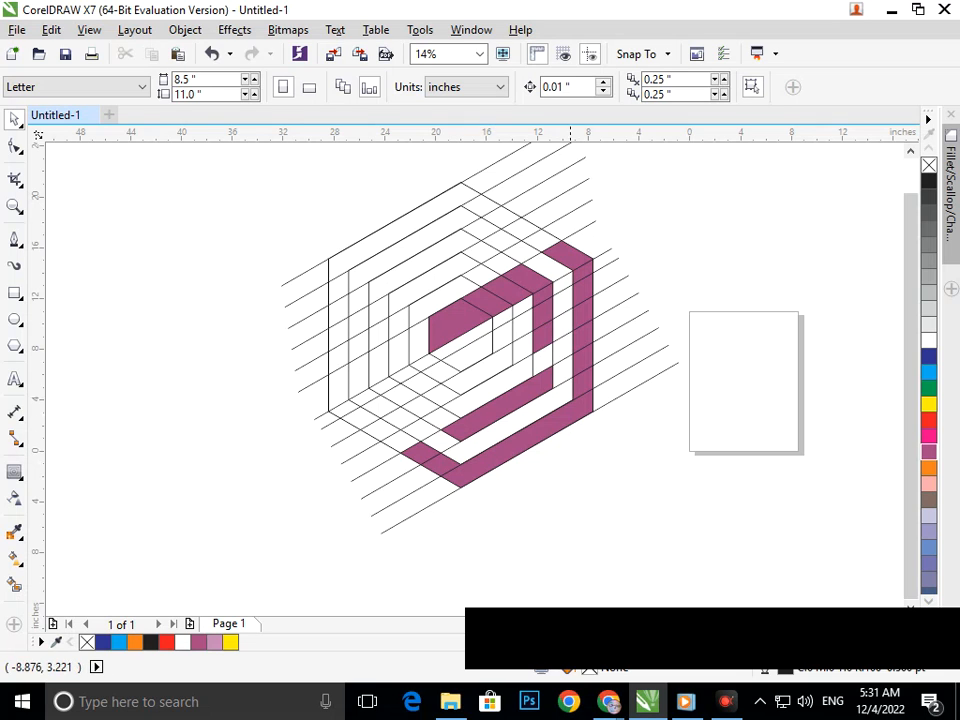
Smart-fill purple the gap in the inner vertical band, its lower strip and the cells joining both strips at the shape's lower-left end
scroll(539, 354, "up", 5)
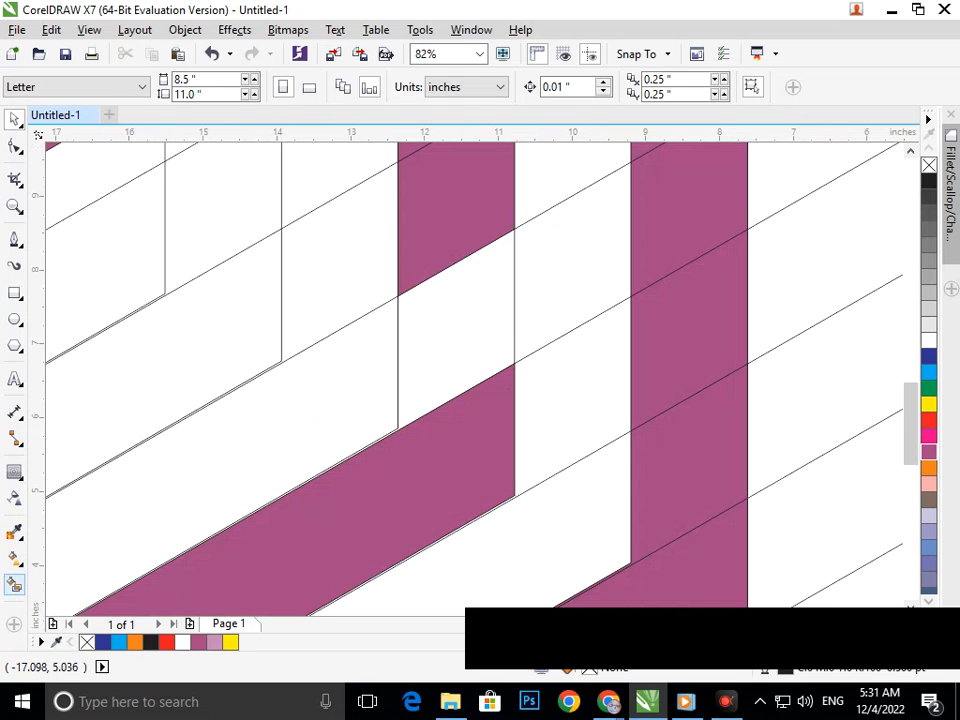
left_click(465, 321)
scroll(500, 400, "down", 5)
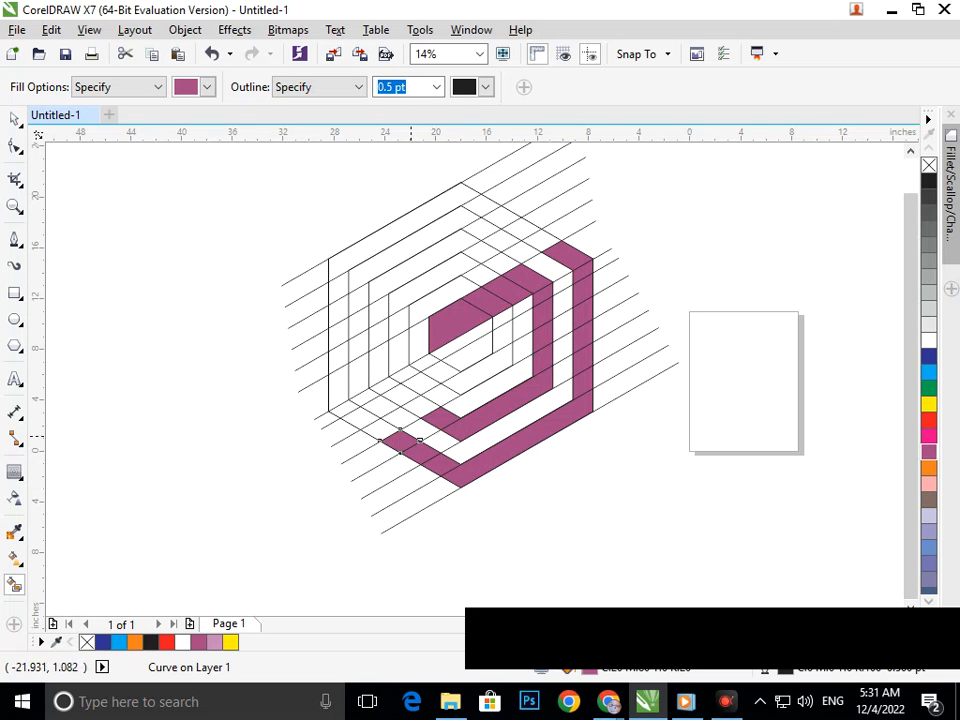
left_click(417, 430)
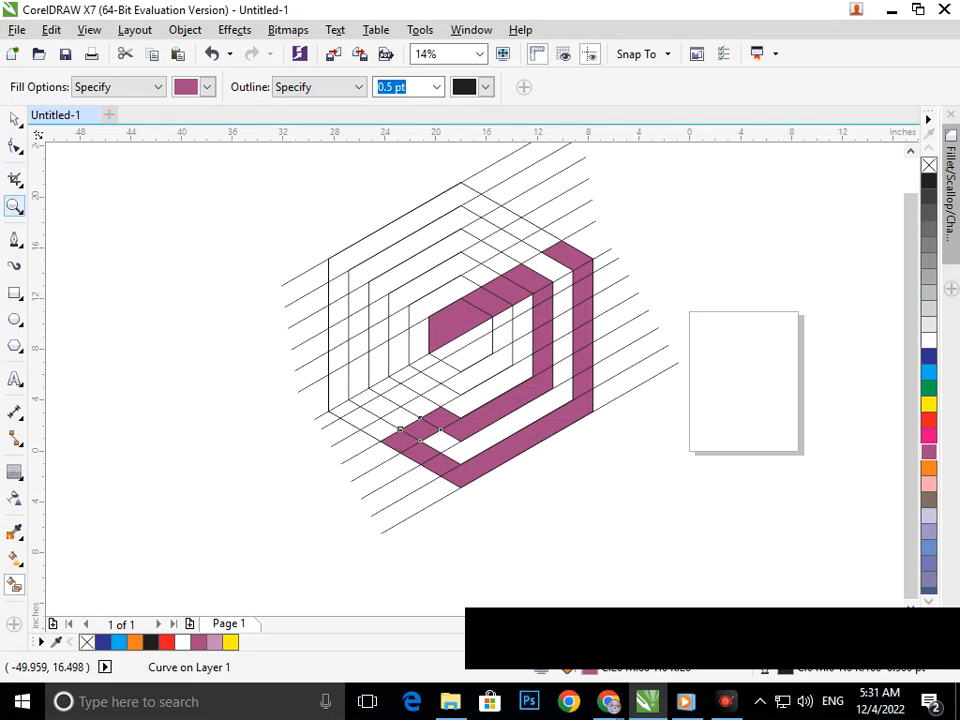
Select the whole artwork and begin a new Find Objects search for objects with a uniform color fill
left_click(14, 119)
left_click(160, 266)
scroll(238, 332, "down", 1)
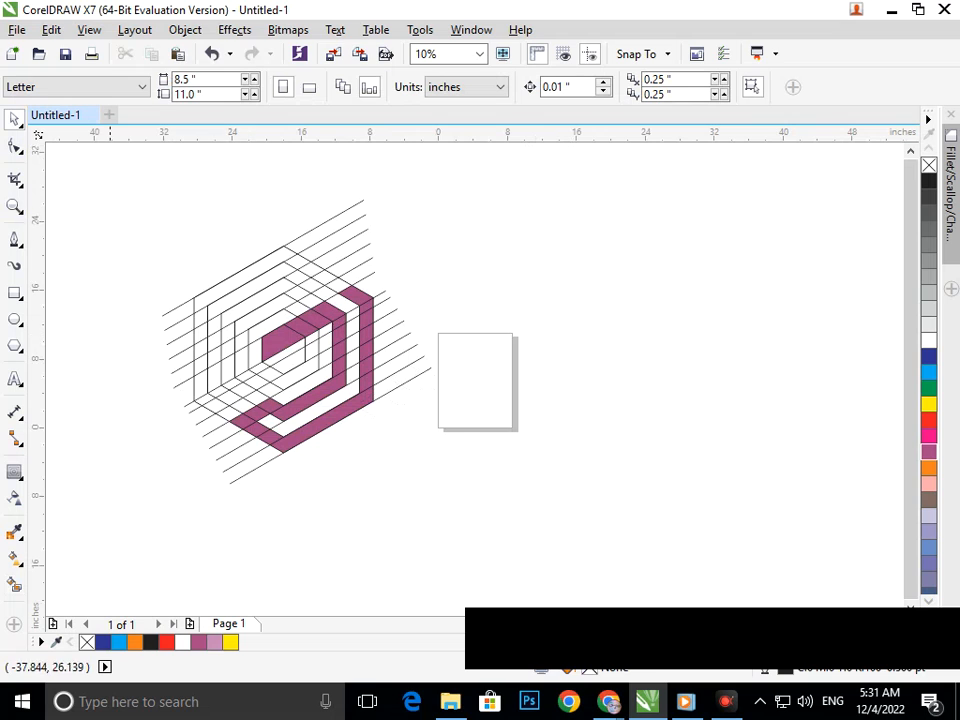
left_click_drag(107, 191, 487, 494)
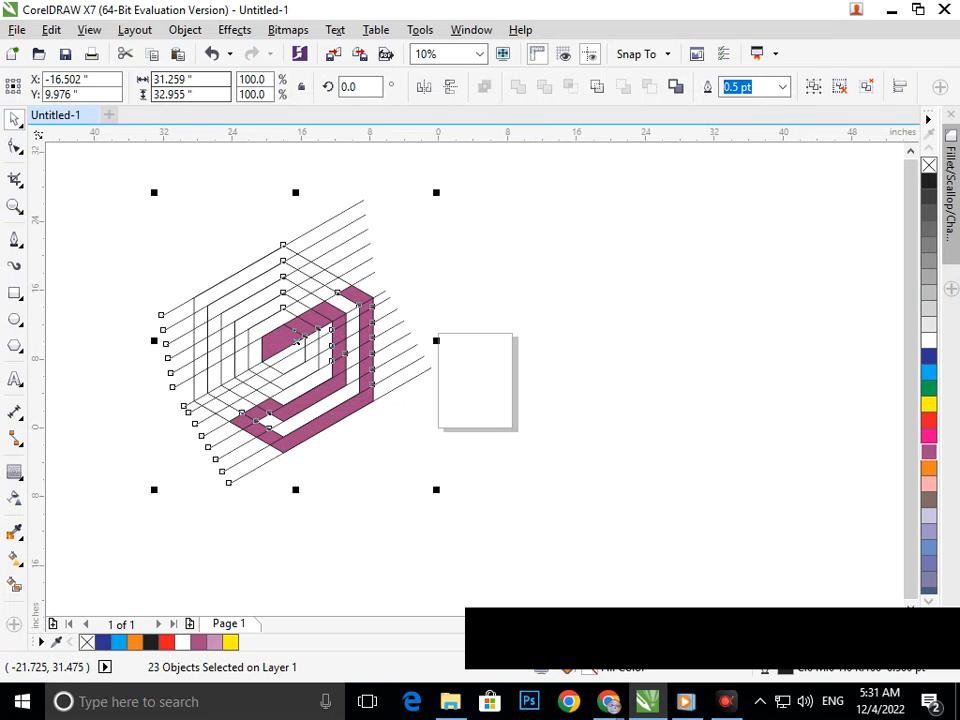
left_click(185, 29)
mouse_move(51, 30)
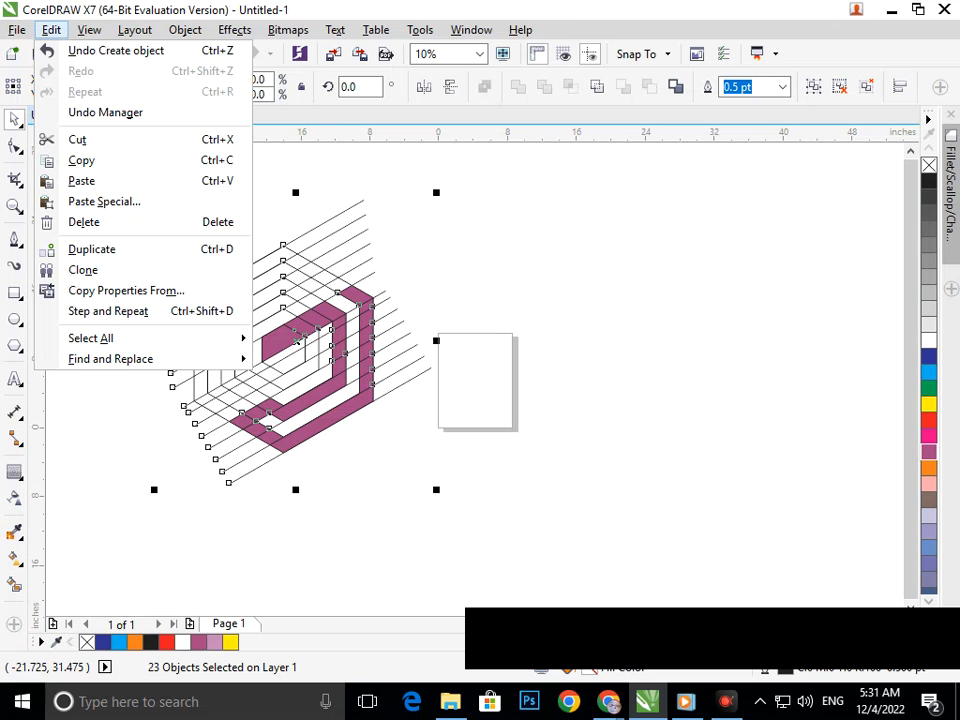
mouse_move(91, 338)
mouse_move(110, 359)
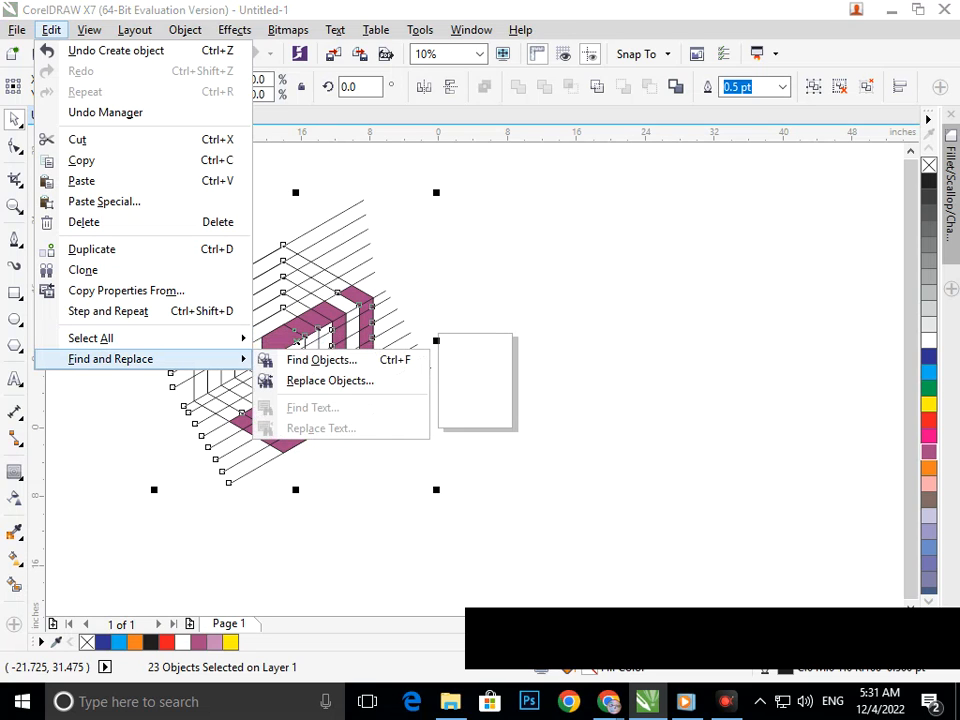
left_click(321, 360)
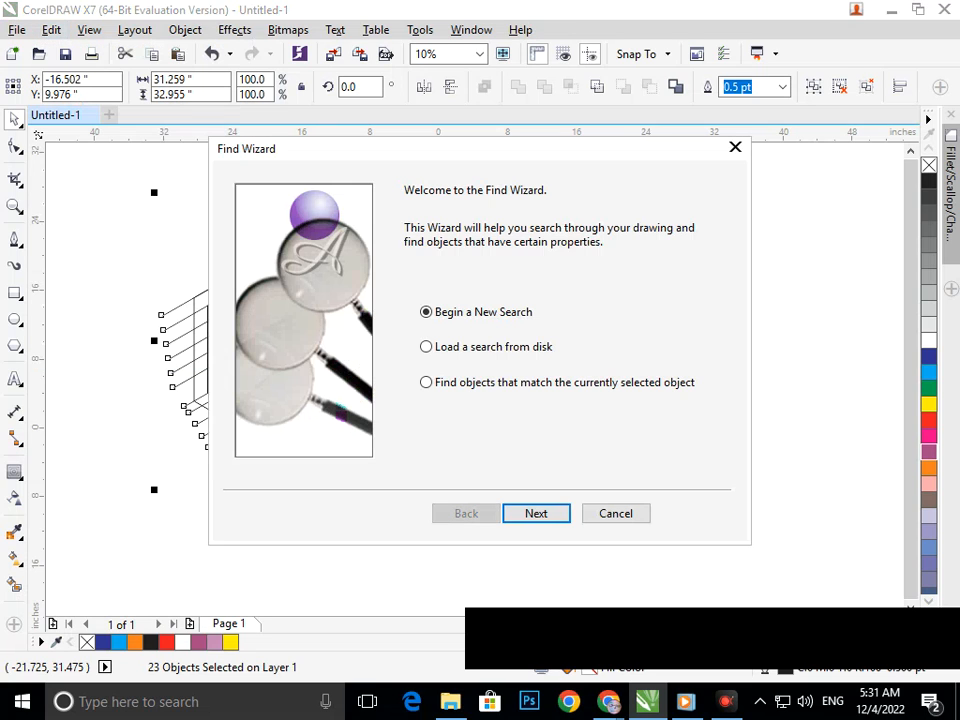
key("Return")
key("ctrl+Tab")
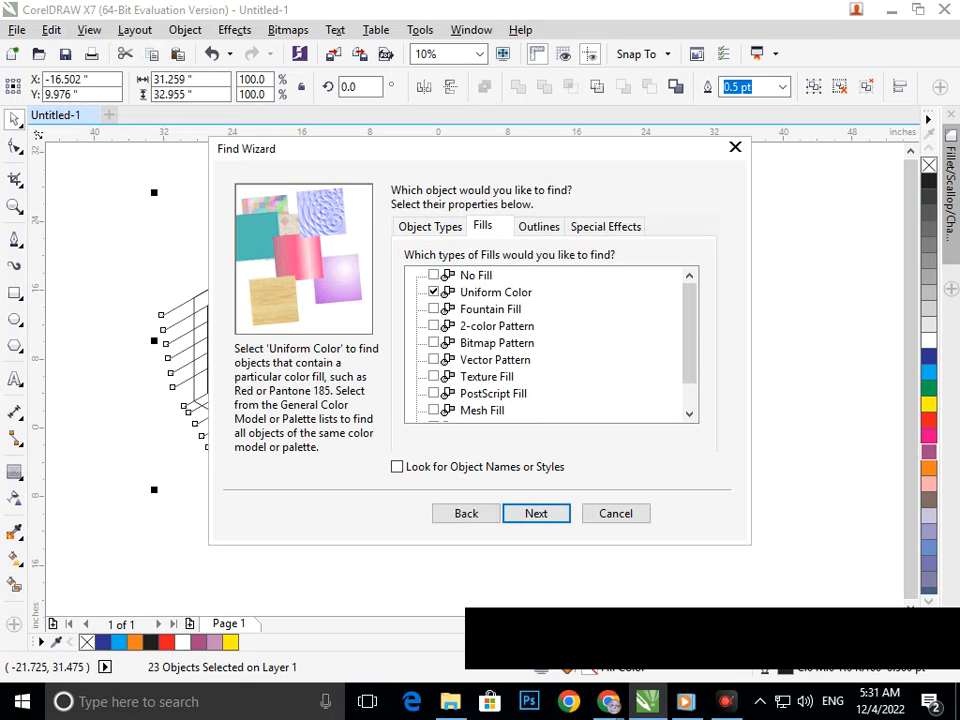
left_click_drag(430, 149, 683, 46)
key("Return")
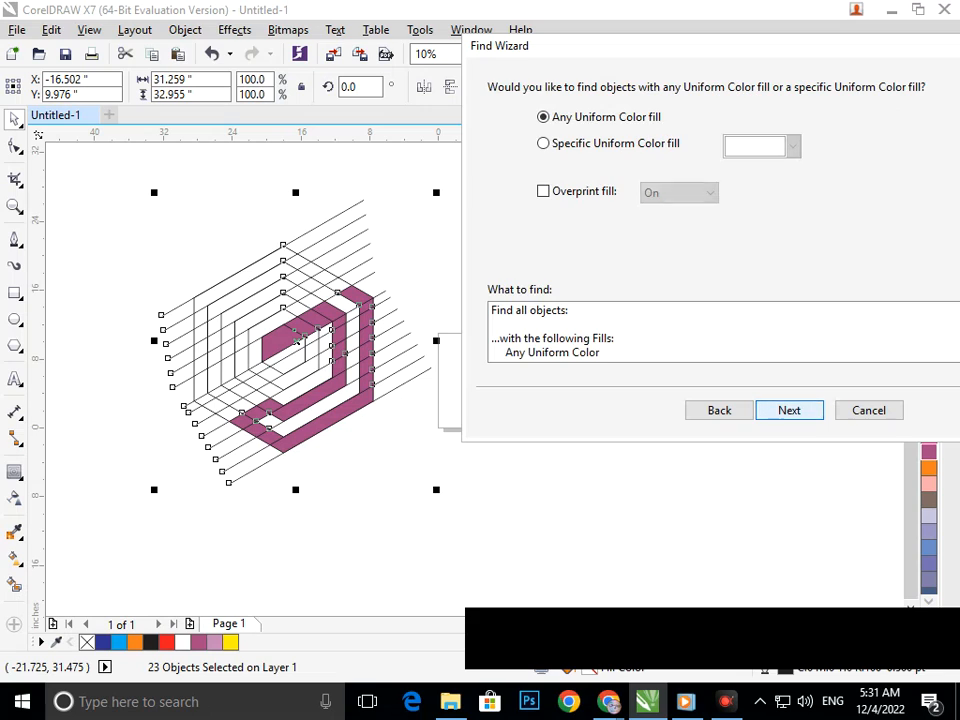
Restrict the search to the specific purple fill C:20 M:80 Y:0 K:20, sampled from the artwork, and run it
left_click(602, 144)
left_click(793, 147)
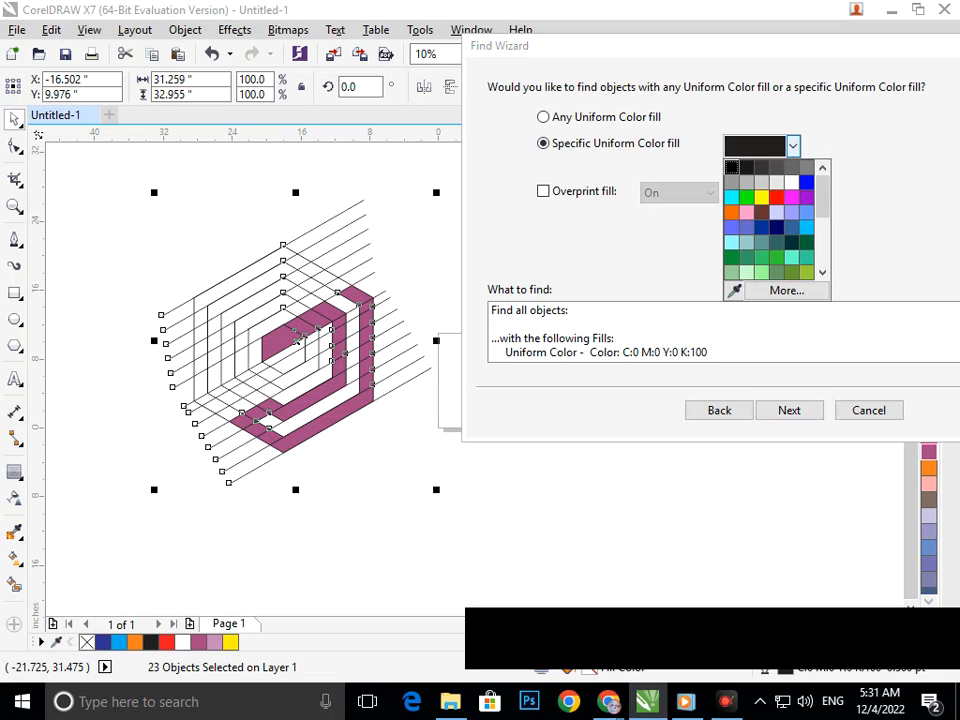
left_click(733, 290)
left_click(300, 343)
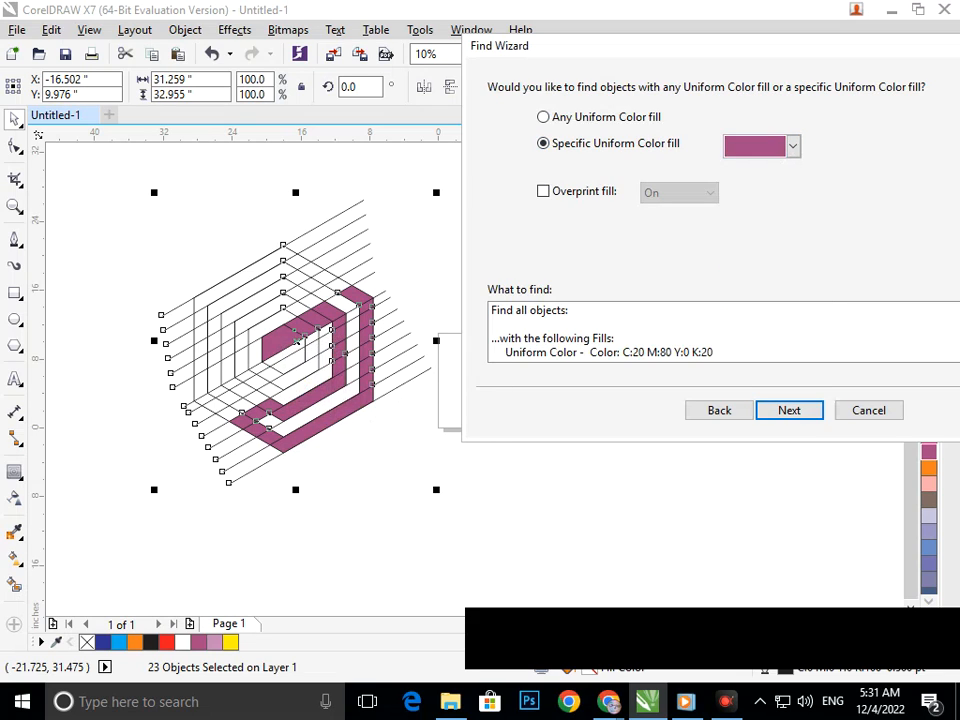
key("Return")
key("Return")
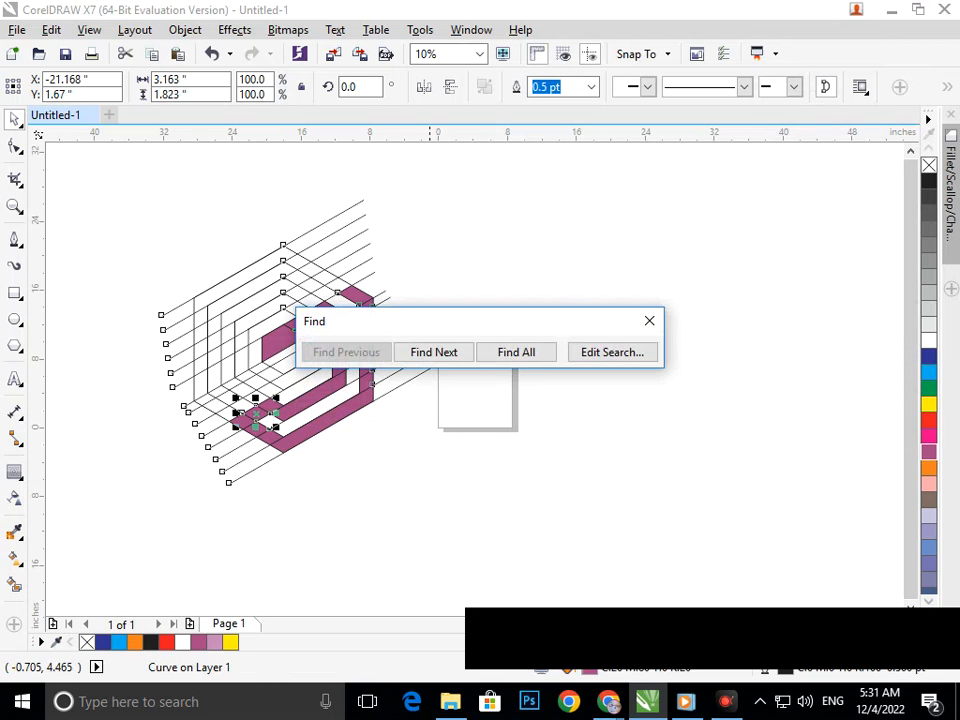
Find all matching objects, agreeing to ungroup the groups that contain them
left_click(516, 352)
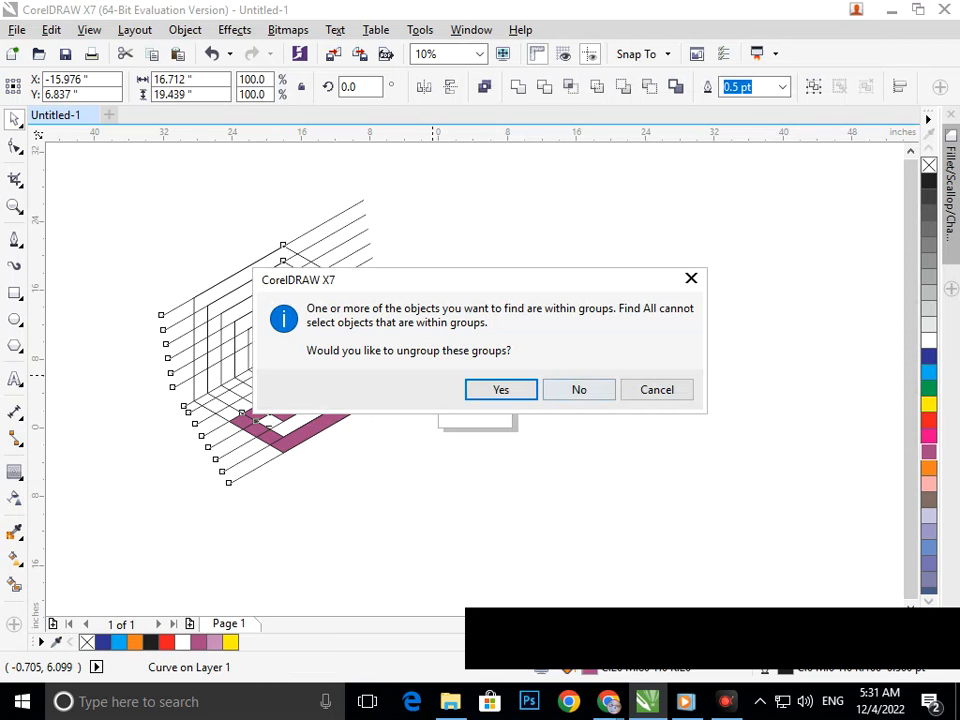
left_click(657, 389)
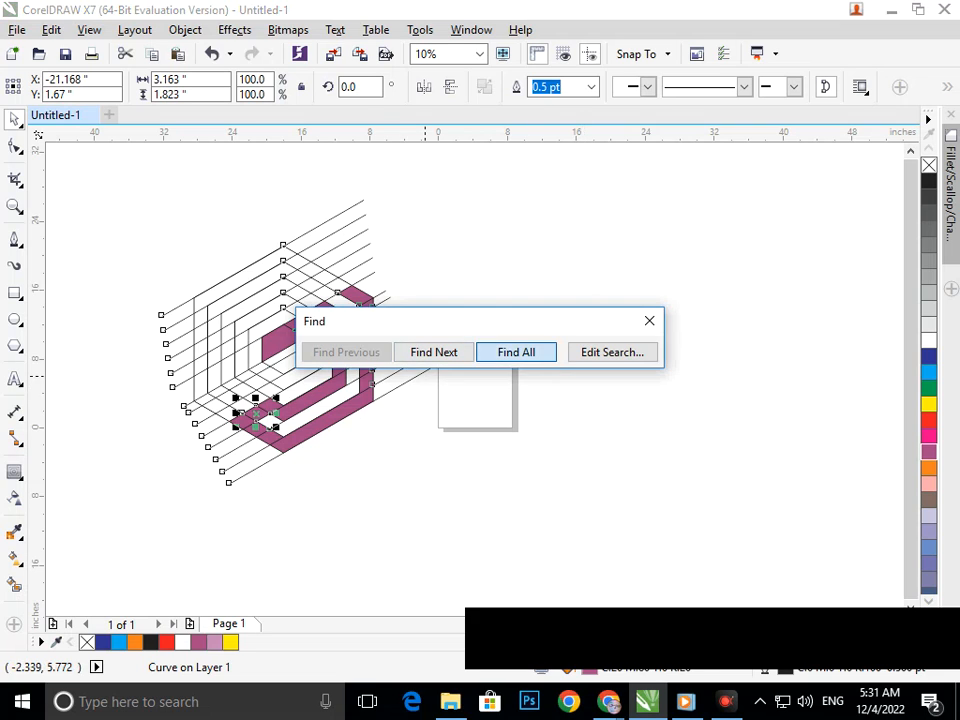
left_click(516, 352)
key("Return")
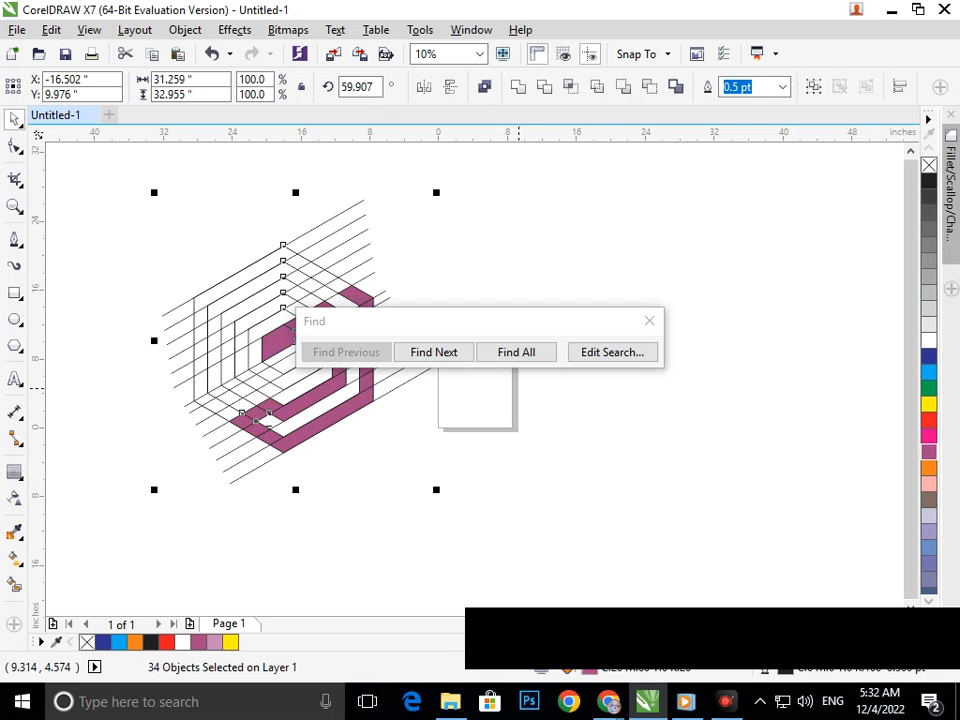
Close the search, move the parallel lines and purple pieces clear of the hexagons to their right, and delete the second-lowest line
left_click(649, 320)
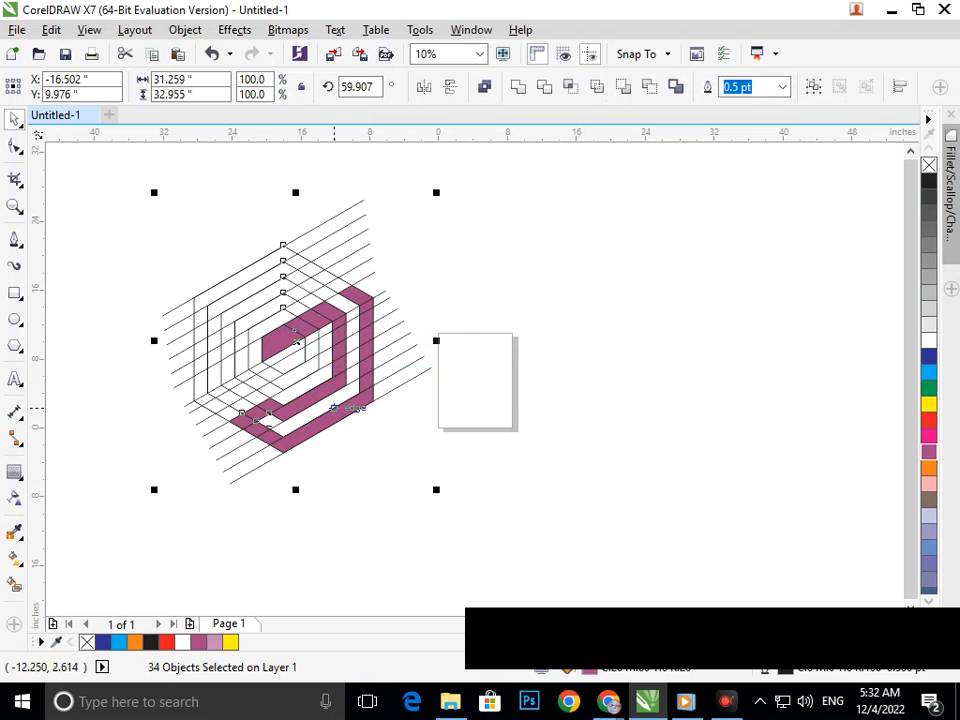
left_click_drag(333, 414, 580, 421)
key("ctrl+z")
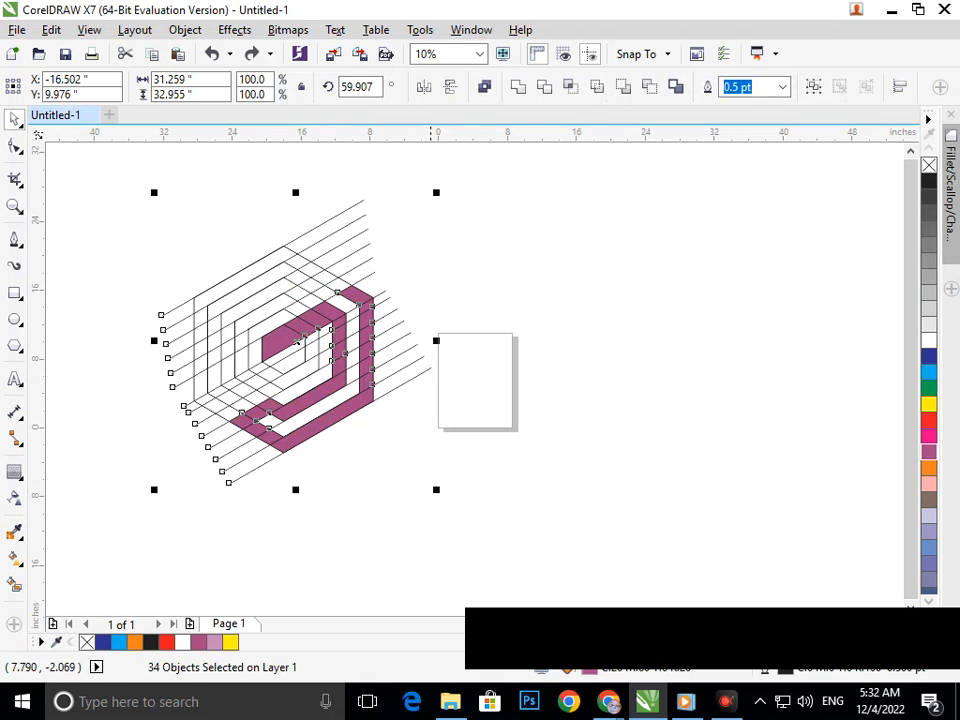
left_click_drag(297, 340, 577, 305)
left_click(634, 341)
left_click_drag(634, 341, 560, 358)
key("Delete")
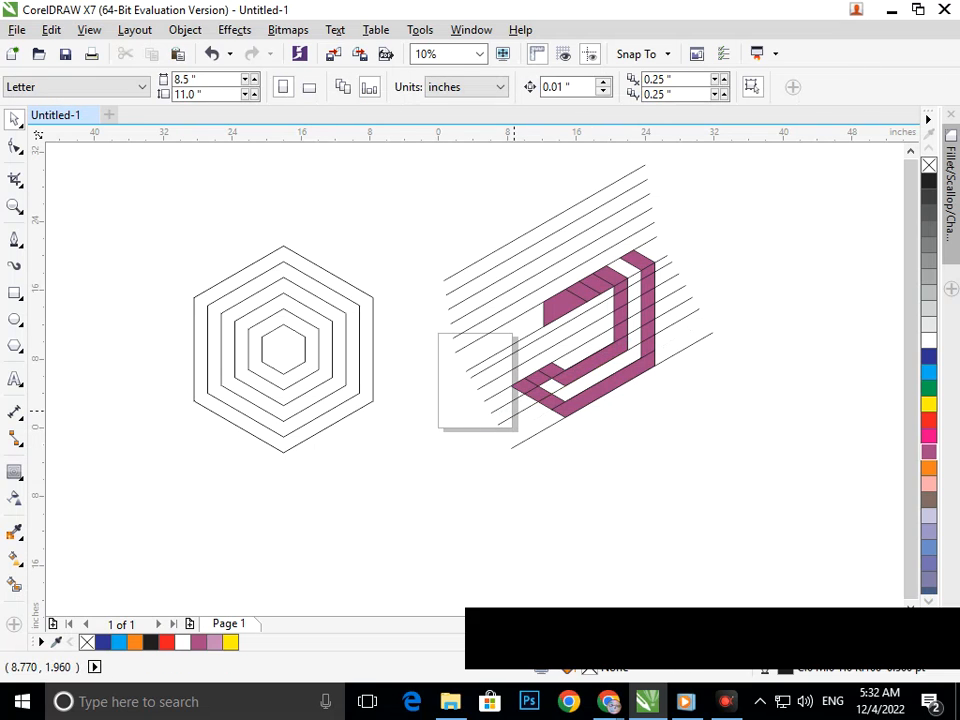
Select all the parallel lines and purple pieces and begin a new Find Objects search for a uniform color fill
left_click_drag(420, 157, 764, 440)
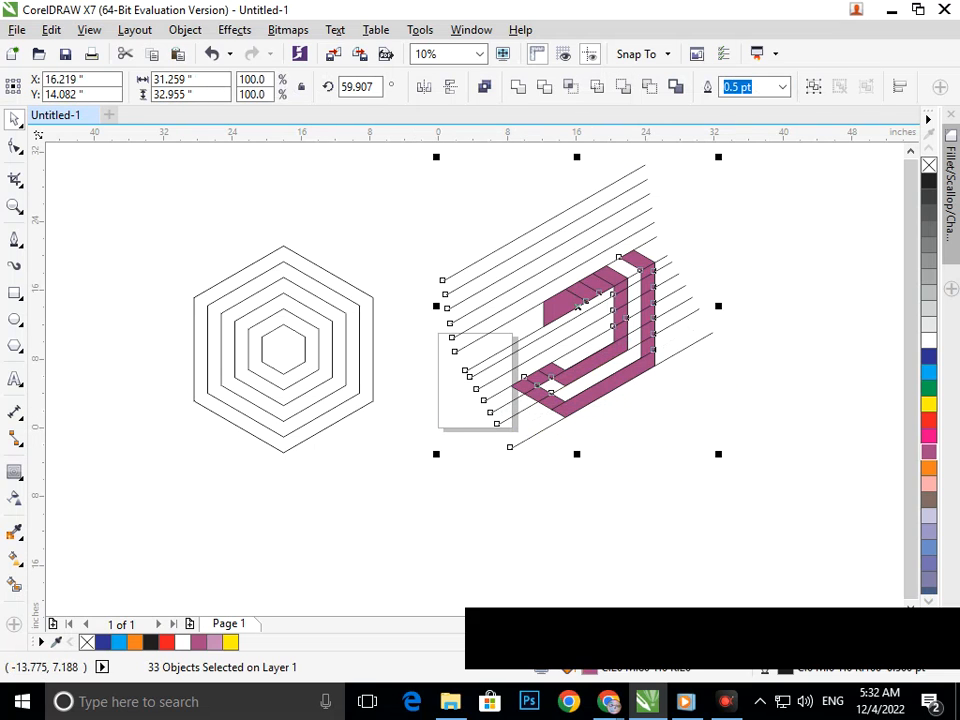
left_click(51, 29)
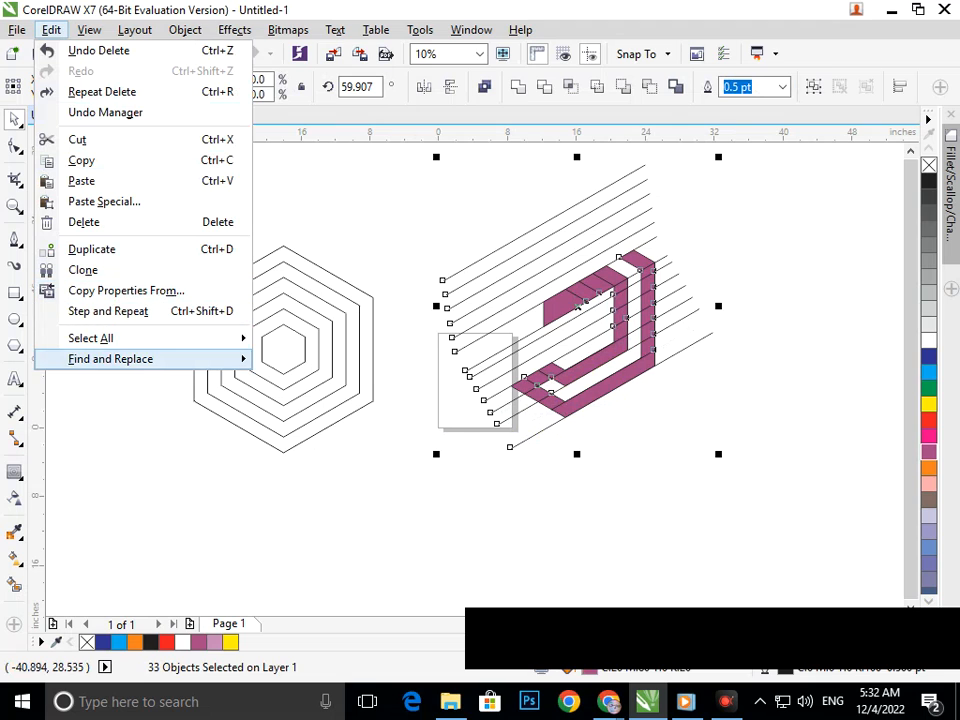
mouse_move(130, 359)
left_click(320, 359)
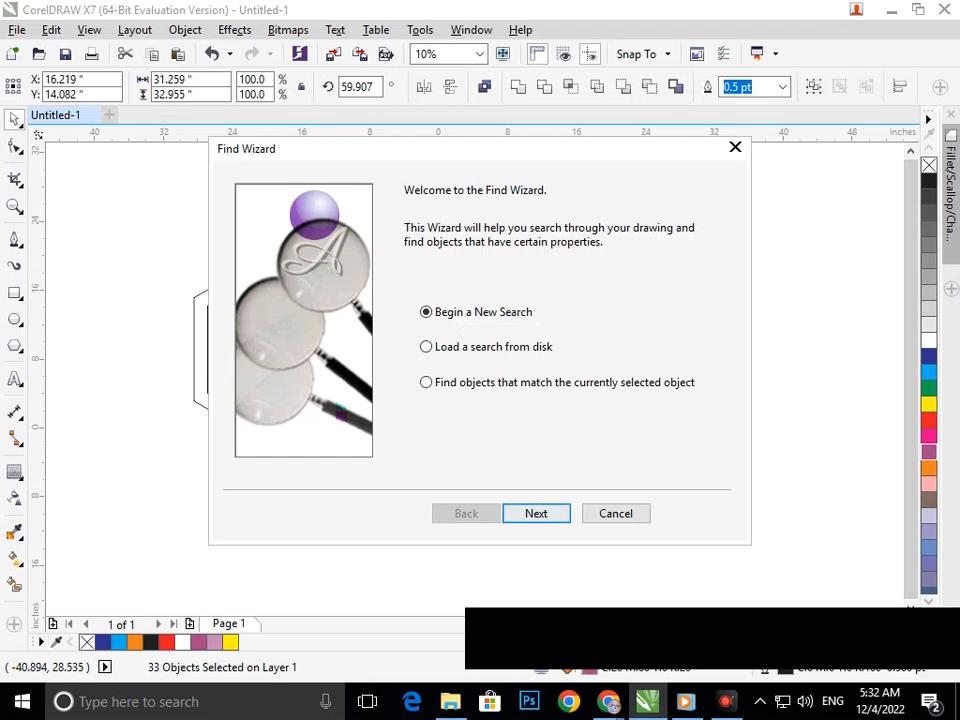
key("Return")
key("ctrl+Tab")
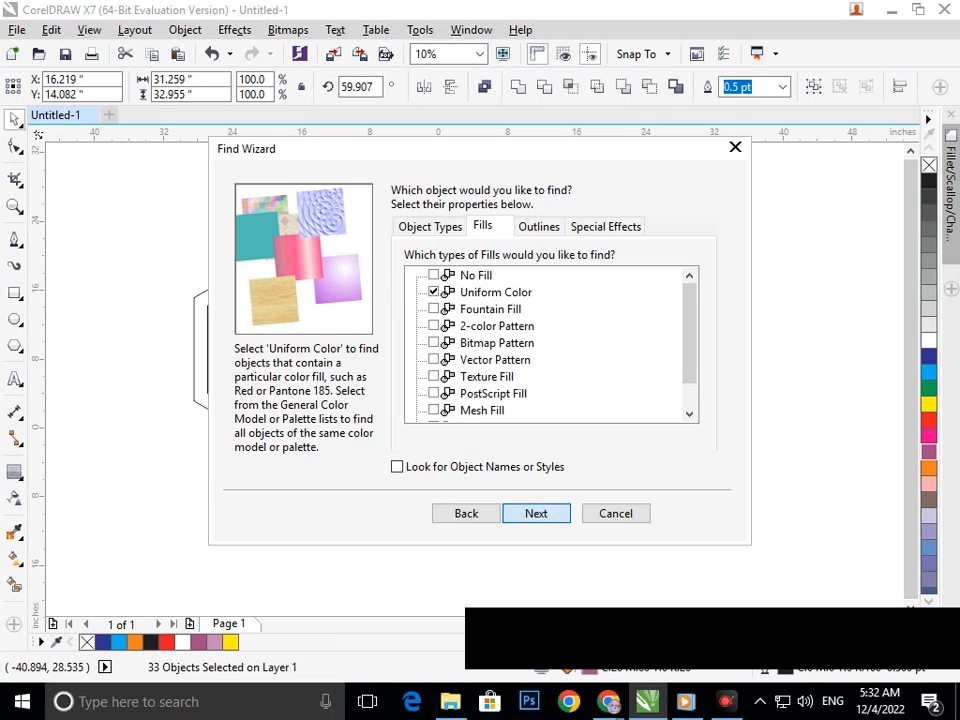
Find all objects with the specific purple fill C:20 M:80 Y:0 K:20, sampled from the artwork, and close the search
key("Return")
key("Down")
left_click(540, 249)
left_click(493, 315)
left_click_drag(472, 159, 62, 124)
left_click(130, 214)
left_click(71, 359)
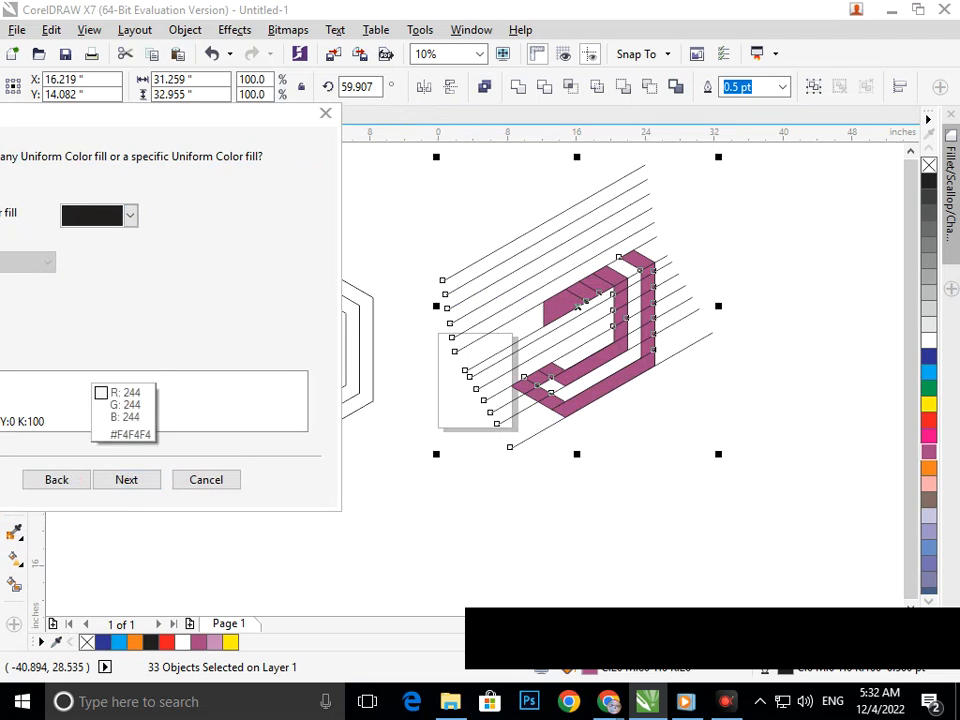
left_click(584, 374)
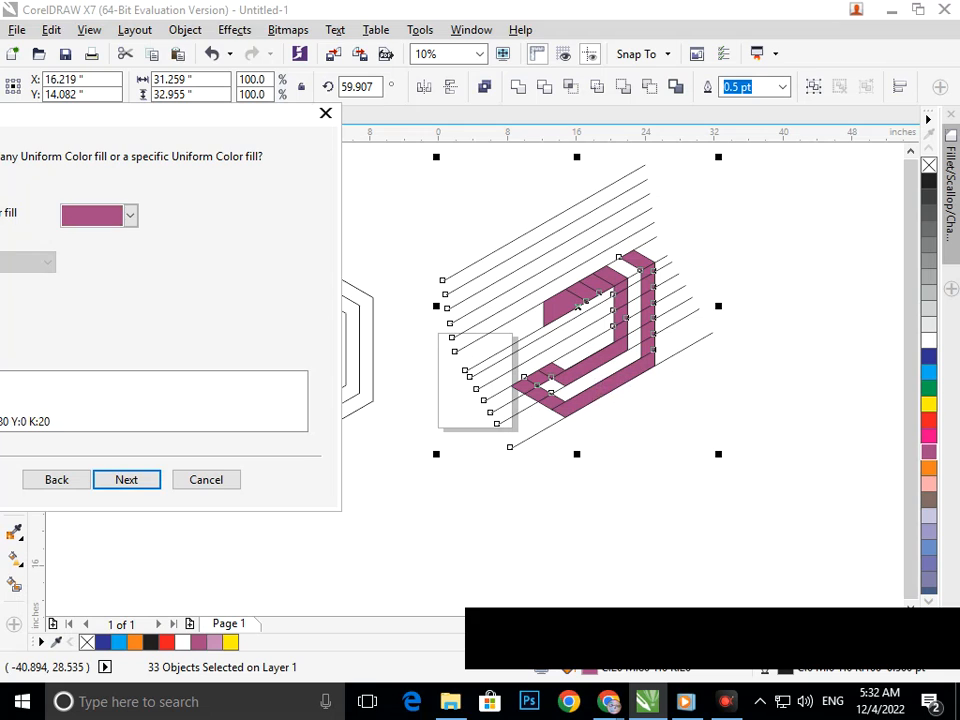
key("Return")
key("Return")
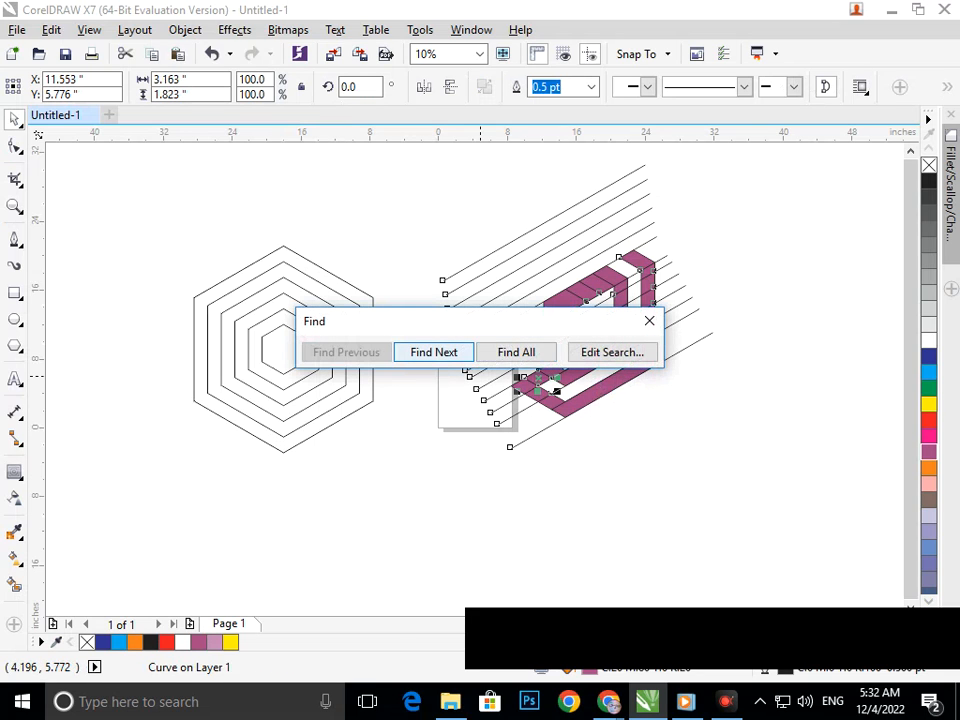
left_click(516, 352)
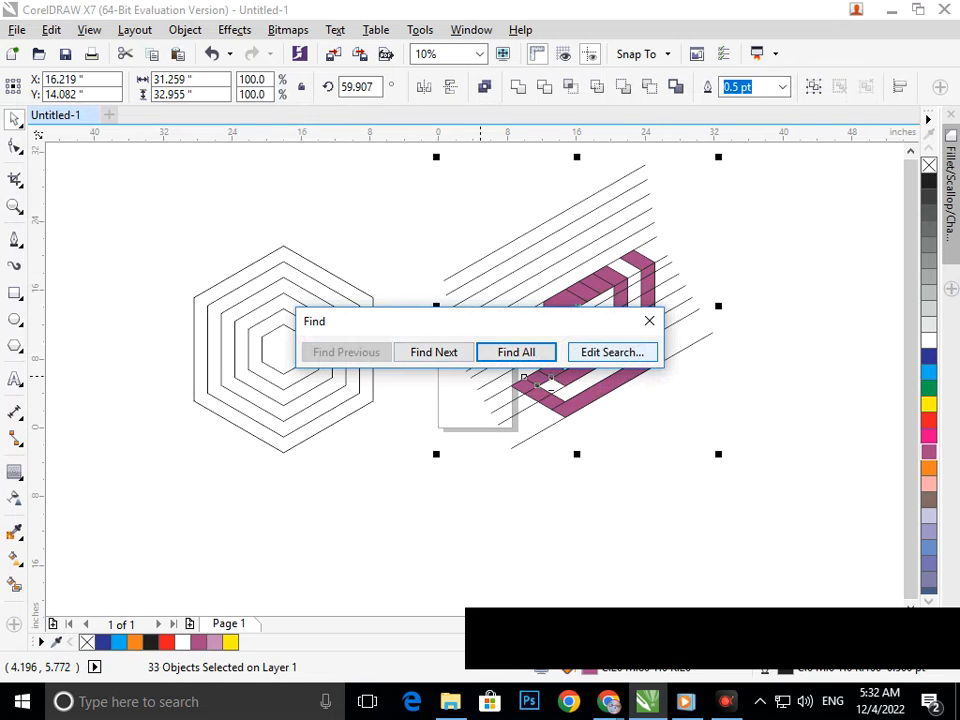
left_click(649, 321)
Move the selected lines and purple pieces past the hexagons to their left, and delete the hexagon contour group
left_click_drag(599, 404, 128, 392)
left_click(287, 398)
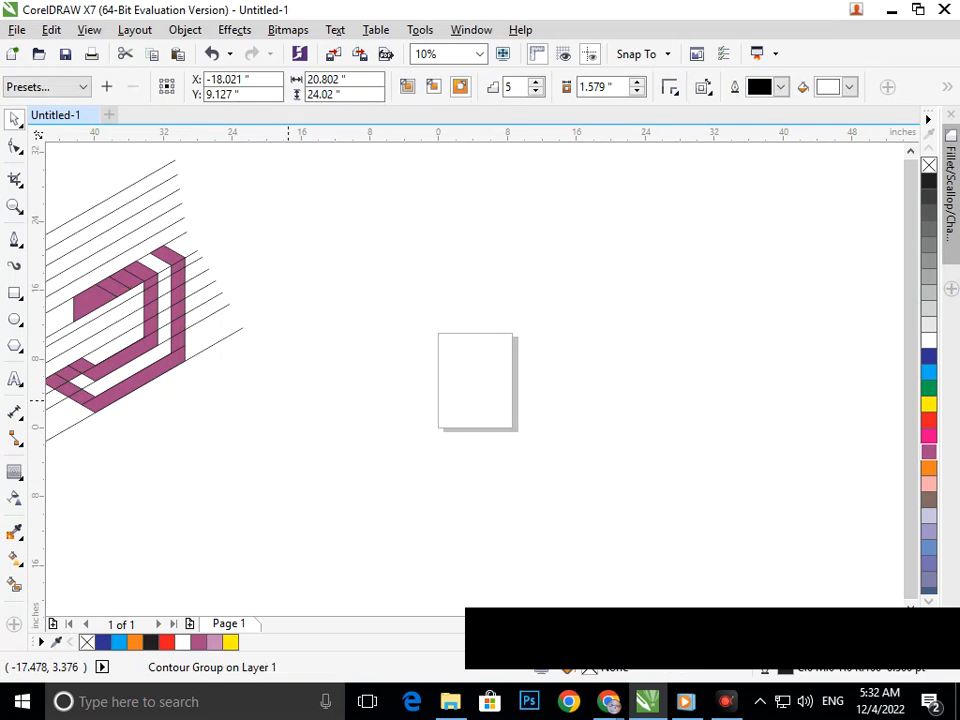
key("Delete")
left_click_drag(147, 377, 399, 435)
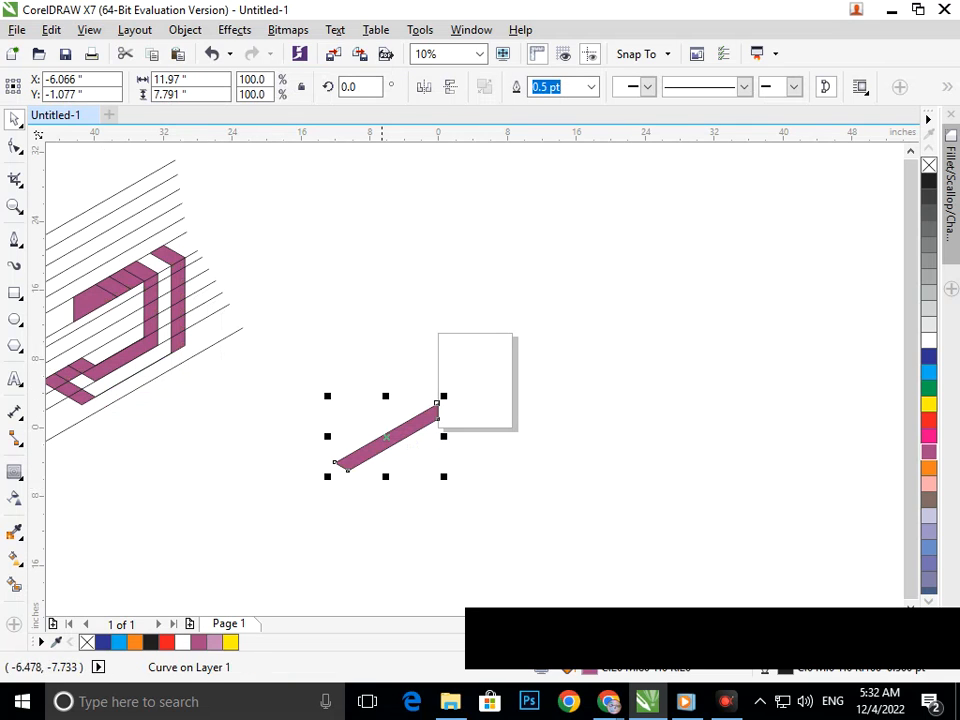
key("ctrl+z")
Select the whole set of lines and purple pieces and move it back onto the page
left_click(168, 391)
key("F3")
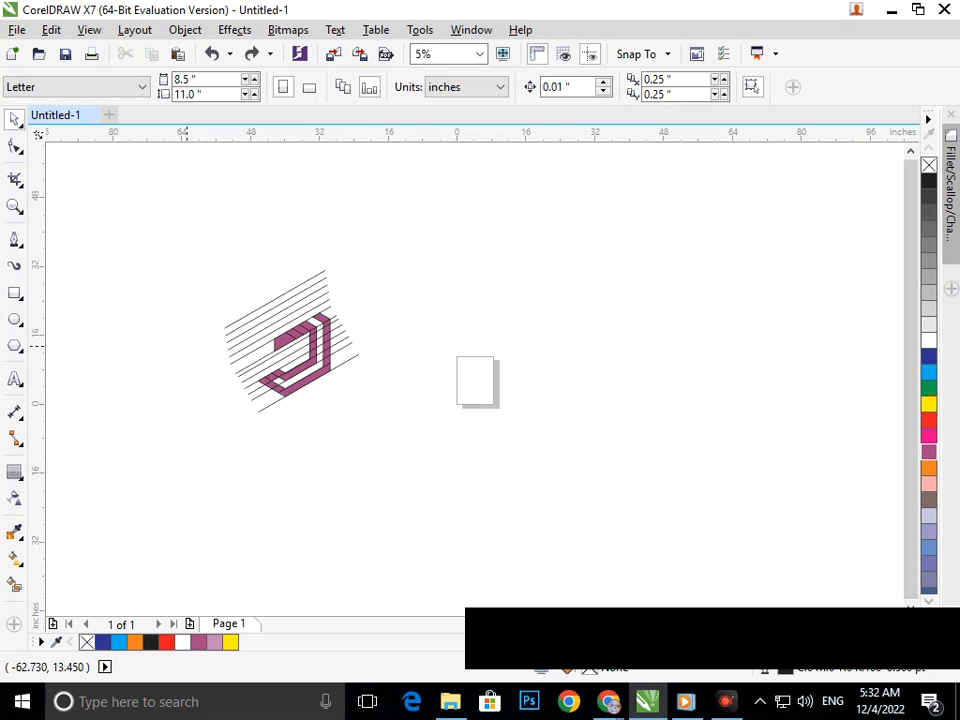
left_click_drag(272, 263, 471, 467)
left_click_drag(309, 363, 463, 375)
left_click(450, 484)
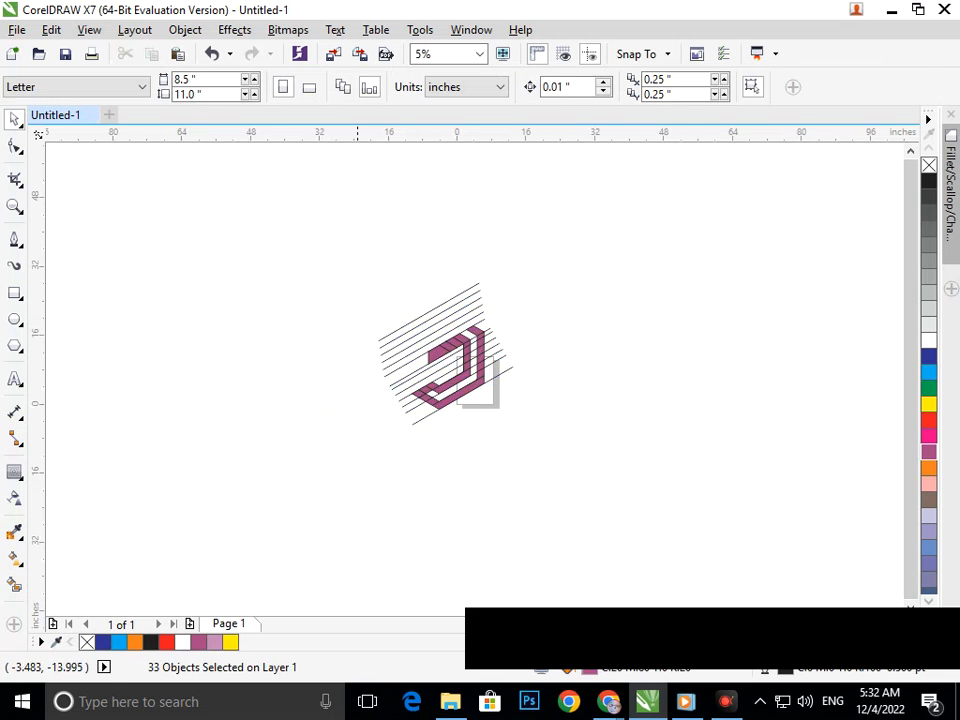
Delete the four parallel lines crossing the upper and middle parts of the purple pieces
scroll(526, 424, "up", 2)
scroll(443, 435, "up", 2)
scroll(443, 435, "down", 2)
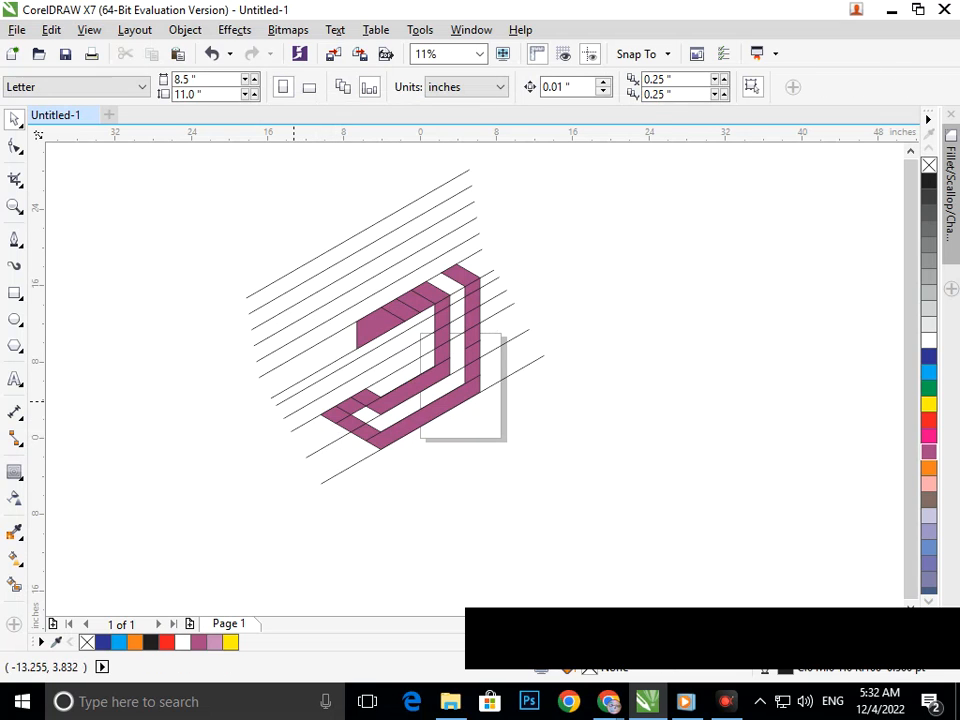
left_click(296, 410)
key("Delete")
left_click(290, 397)
key("Delete")
left_click(284, 391)
key("Delete")
left_click(285, 363)
key("Delete")
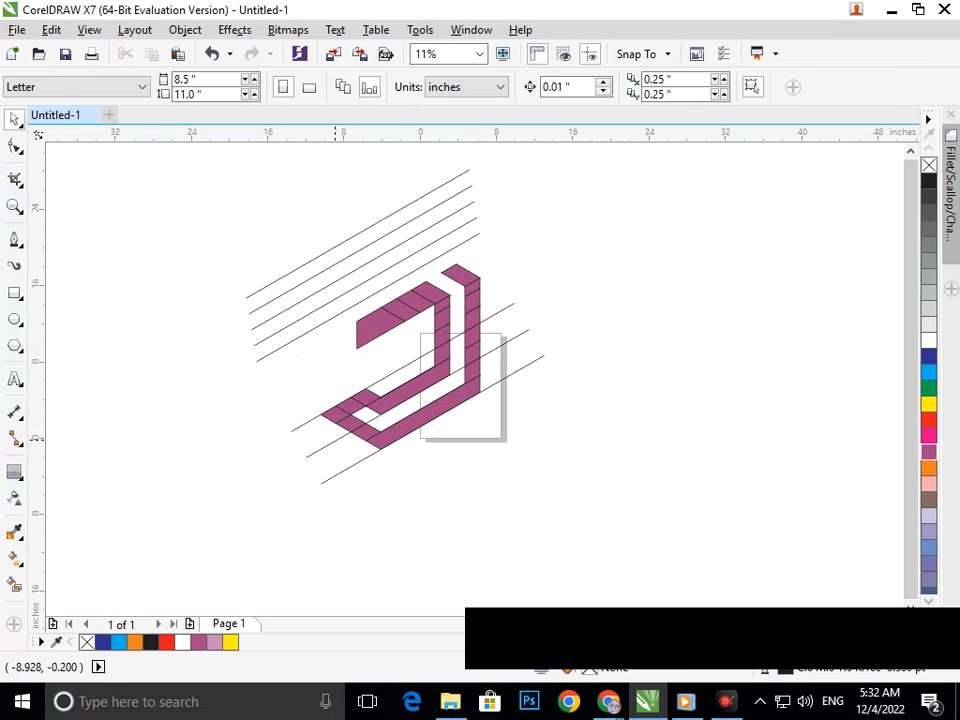
Delete the three lowest parallel lines crossing the purple pieces
left_click(334, 440)
key("Delete")
left_click(345, 468)
key("Delete")
left_click(298, 428)
key("Delete")
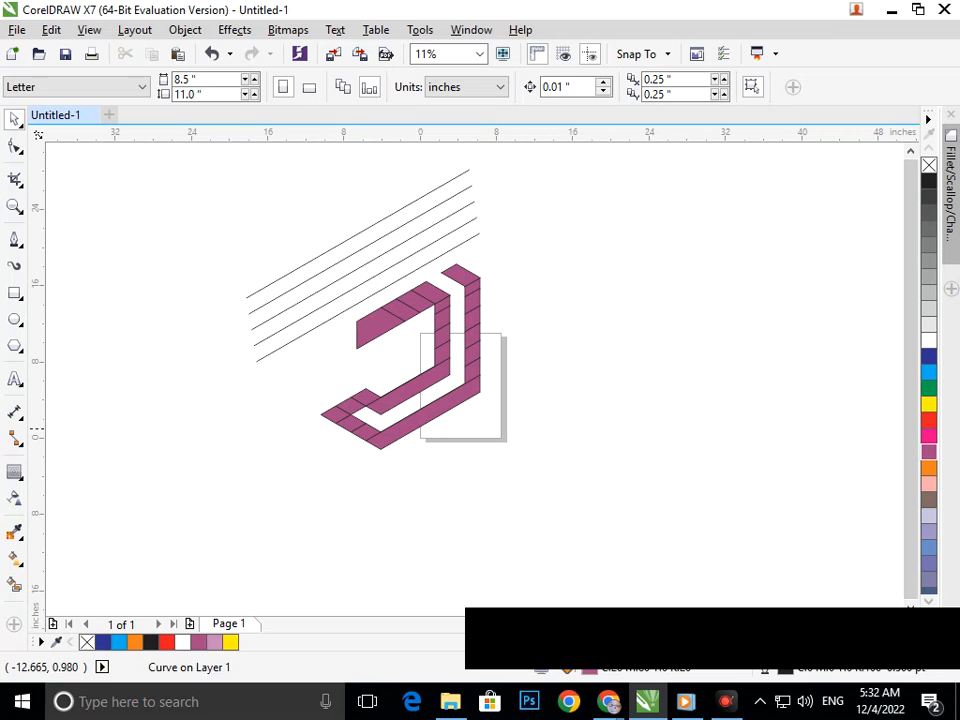
Try to delete the lines above the purple pieces with one area selection, and undo the deletion
left_click_drag(157, 176, 491, 332)
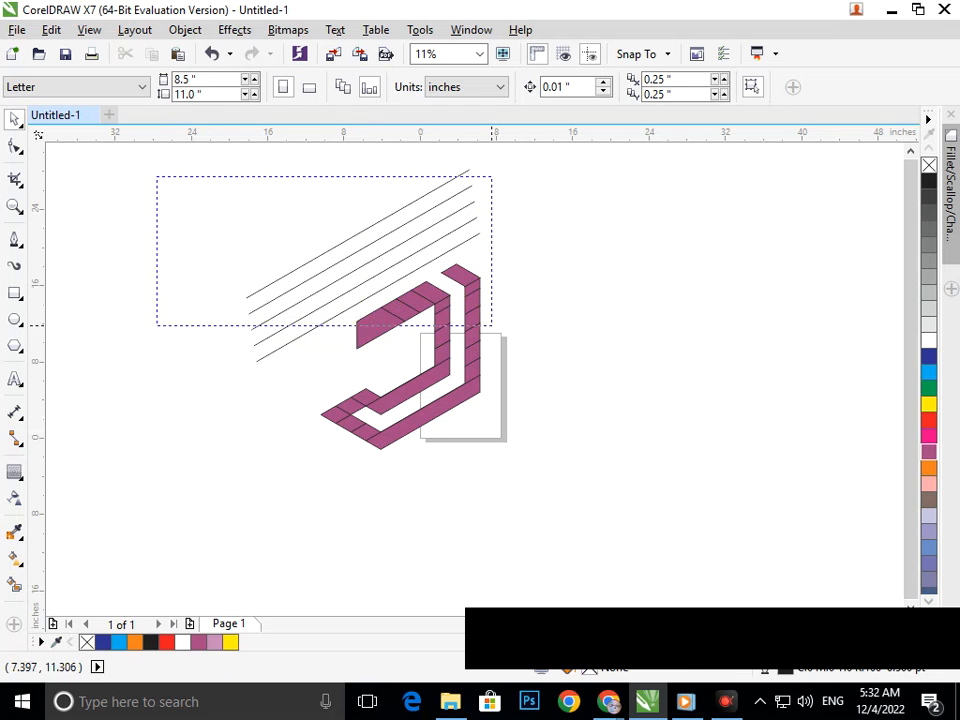
key("Delete")
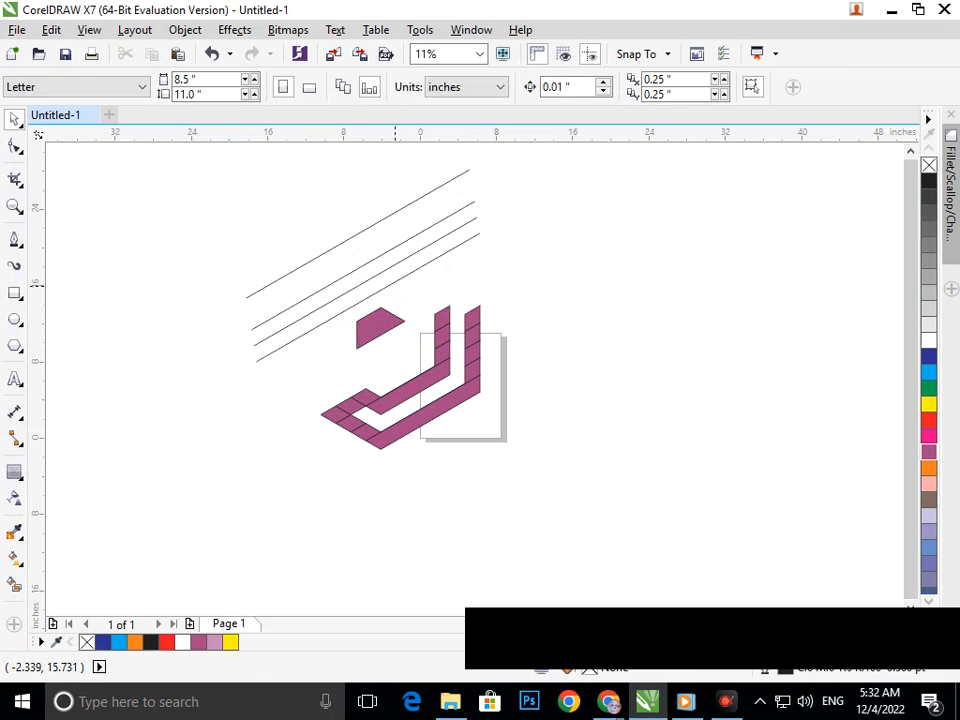
key("ctrl+z")
key("ctrl+z")
key("ctrl+z")
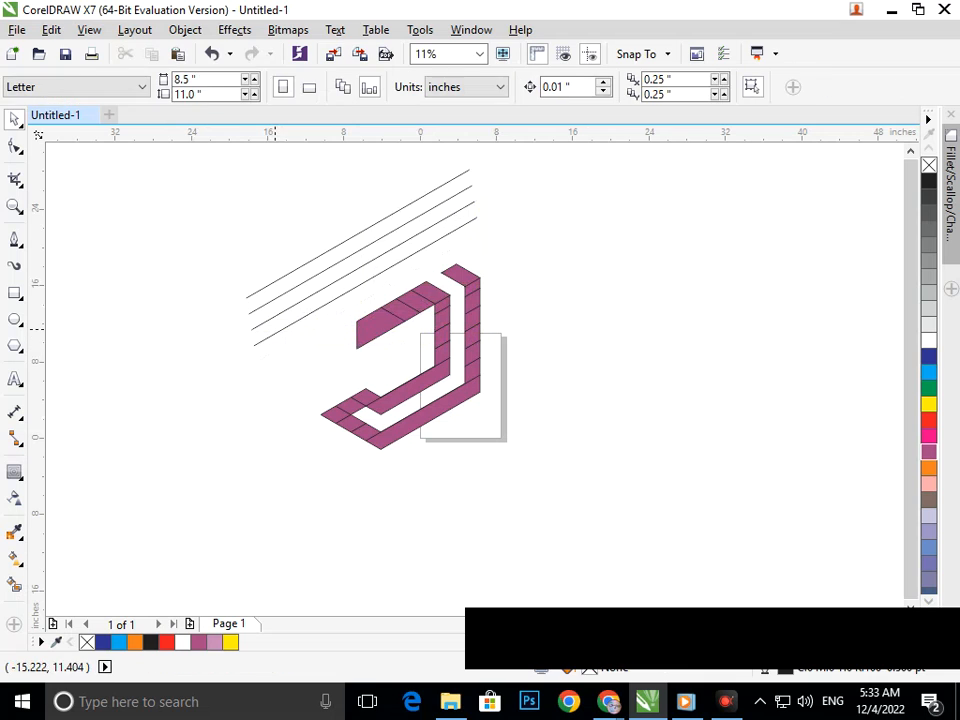
Delete the remaining parallel lines above the purple pieces one by one
key("ctrl+z")
key("ctrl+z")
key("ctrl+z")
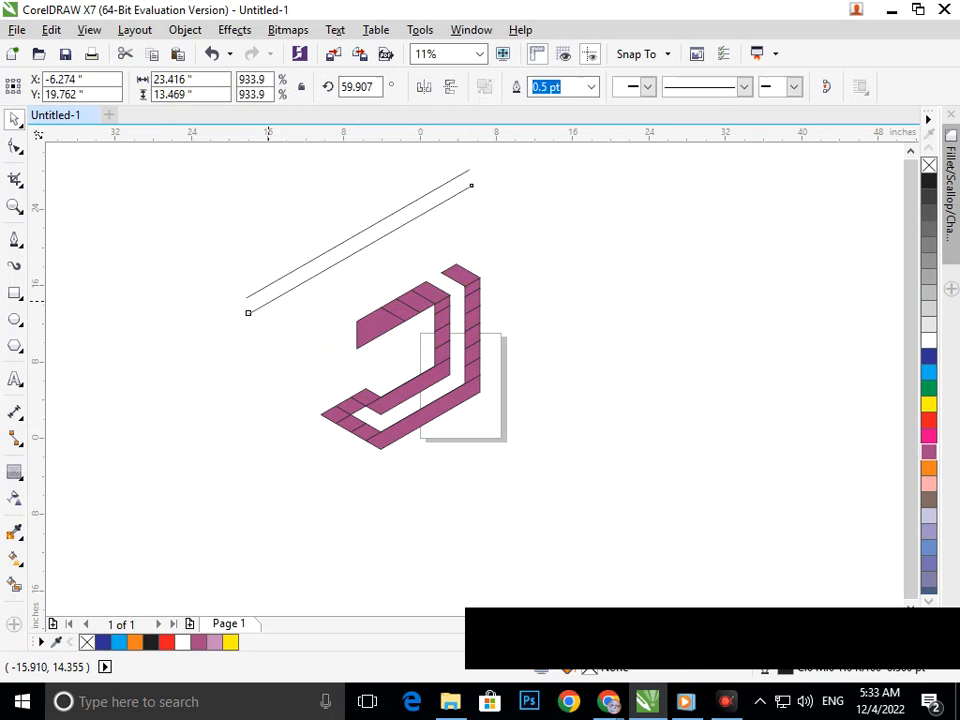
left_click(264, 287)
key("Delete")
Select all the purple pieces and weld them into a single shape
left_click_drag(229, 227, 572, 508)
left_click(518, 87)
left_click(530, 412)
Rotate the welded purple shape to 330° so its arms lie horizontally
left_click(474, 382)
left_click(479, 390)
left_click_drag(491, 443, 432, 502)
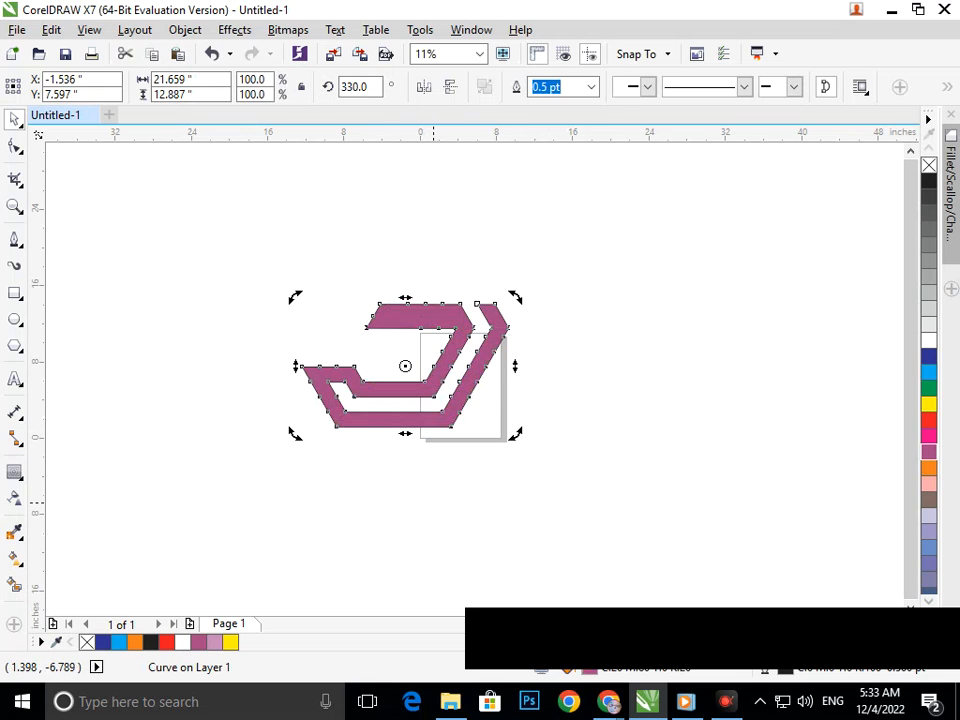
left_click_drag(506, 438, 546, 443)
left_click(469, 473)
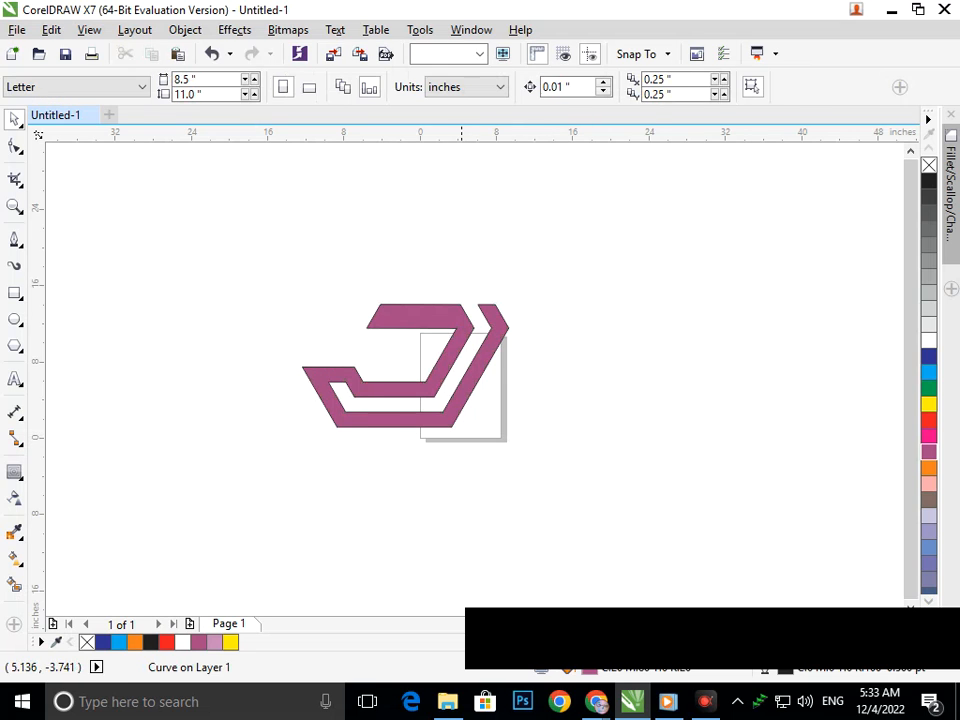
Set the shape's rotation center on the slanted end of its upper arm and create a copy rotated to about 151°
left_click(428, 416)
left_click(428, 416)
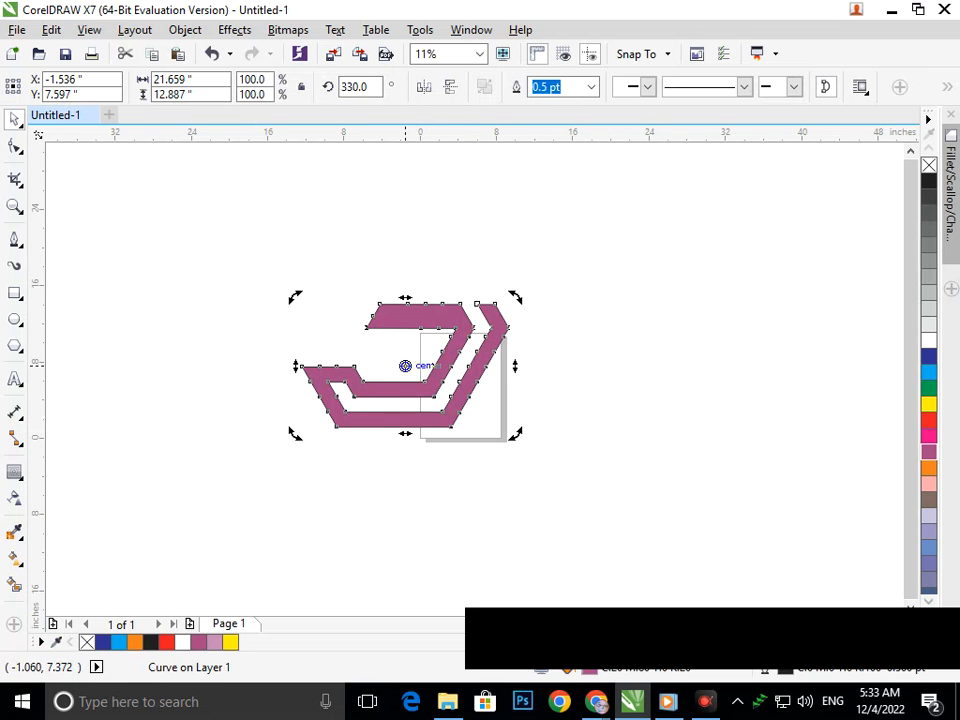
left_click_drag(405, 365, 376, 310)
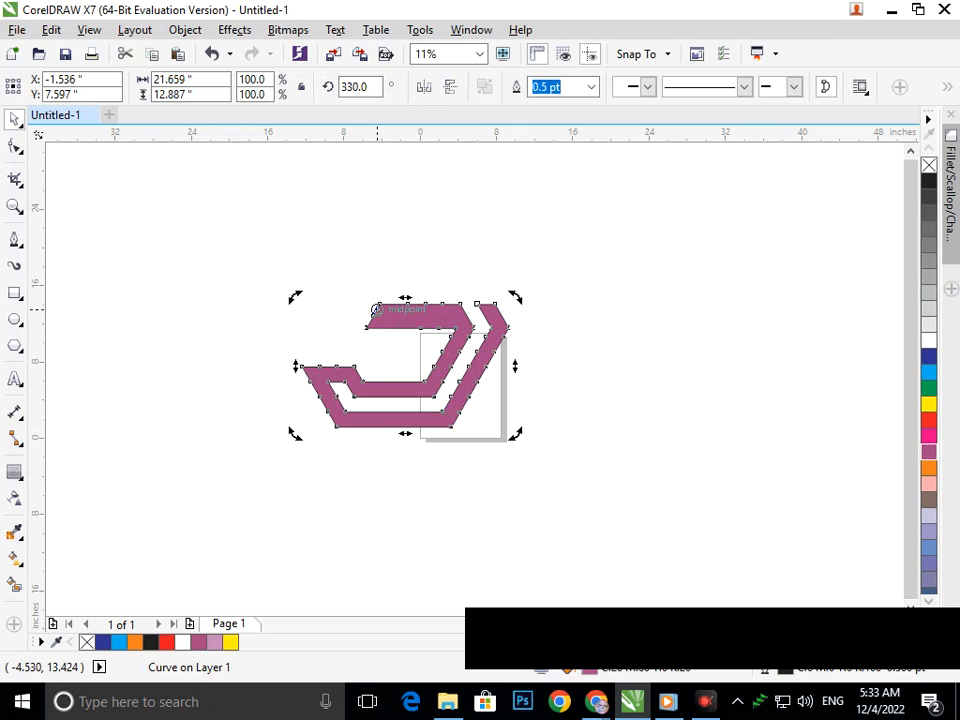
left_click_drag(515, 430, 343, 280)
key("Escape")
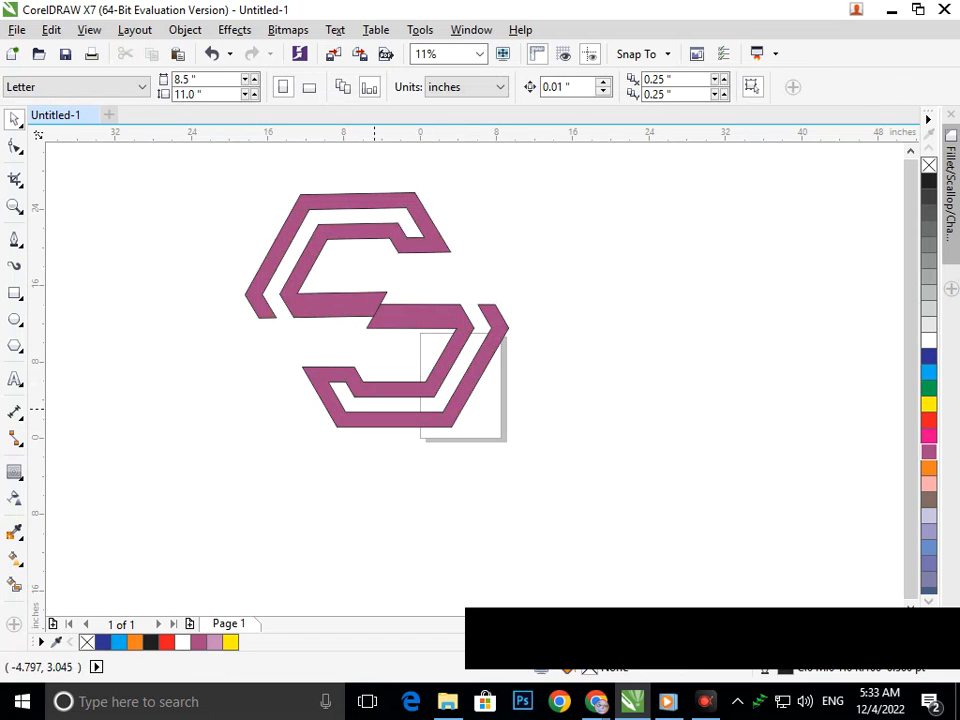
Try mirroring the rotated copy vertically and horizontally, and flip it back to its original orientation
left_click(416, 247)
left_click(450, 86)
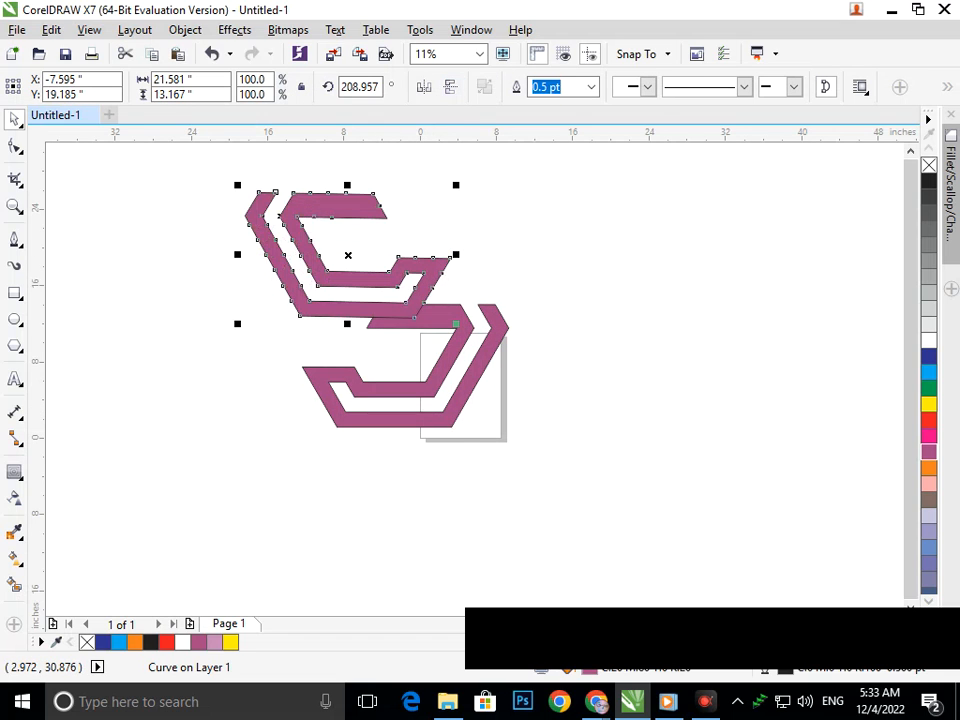
left_click(424, 86)
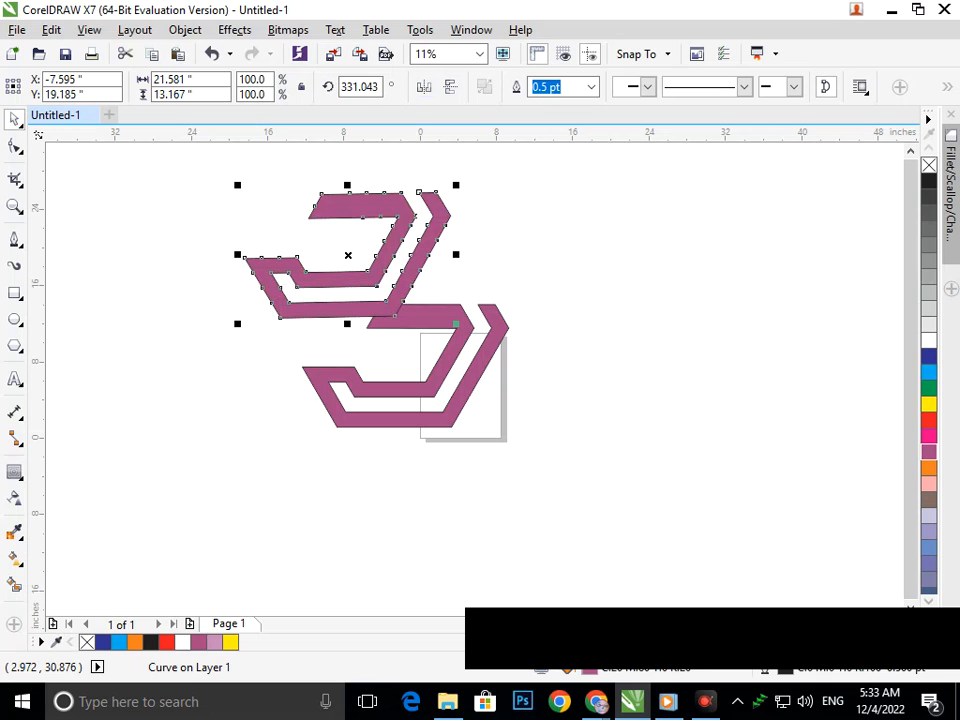
left_click(424, 86)
left_click(450, 86)
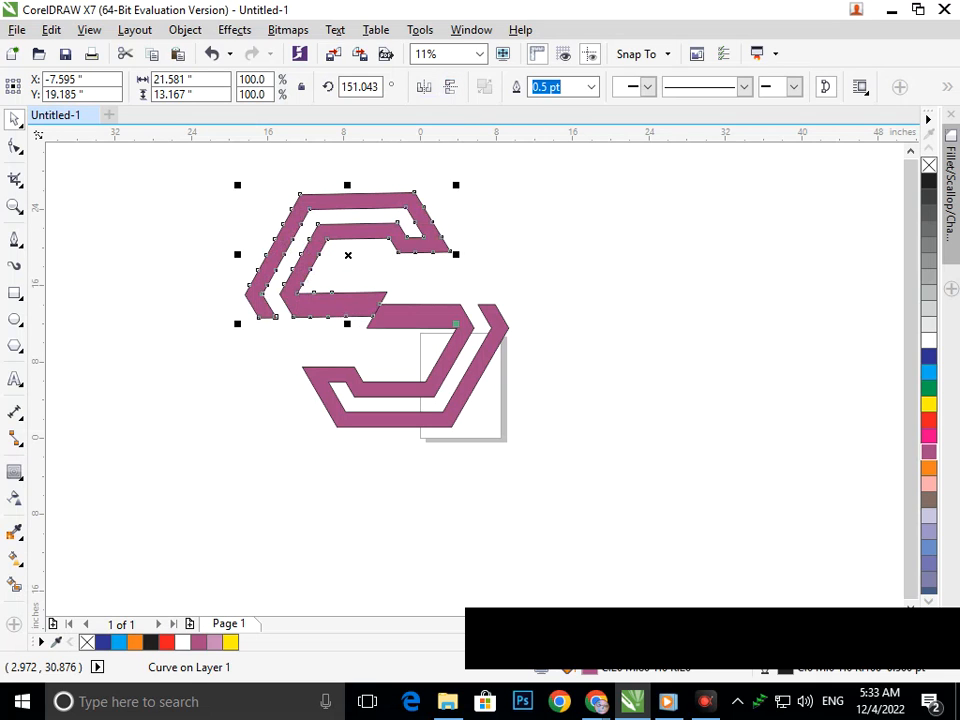
left_click(452, 300)
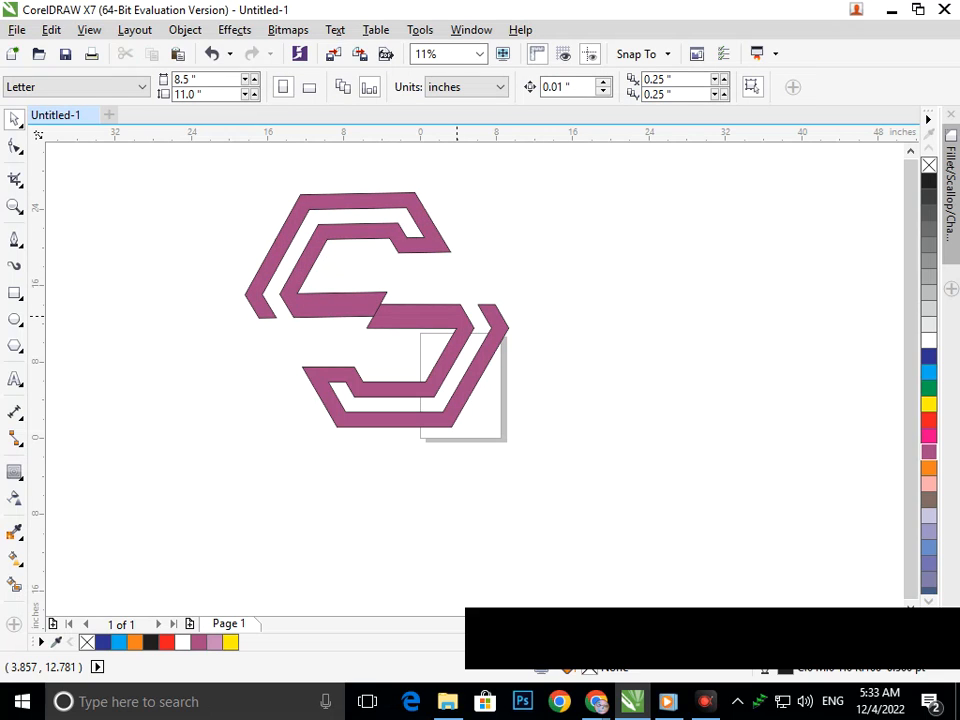
Move the rotated copy down to interlock with the original shape as a hexagonal S, and nudge it up by 0.13 inches
left_click_drag(375, 242, 424, 282)
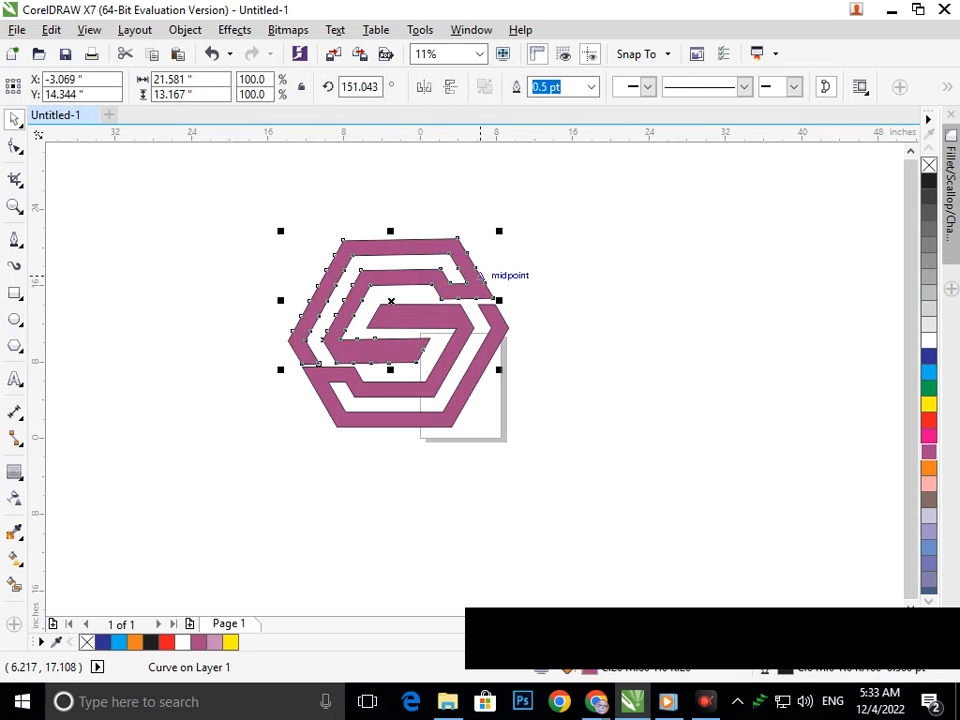
left_click(560, 361)
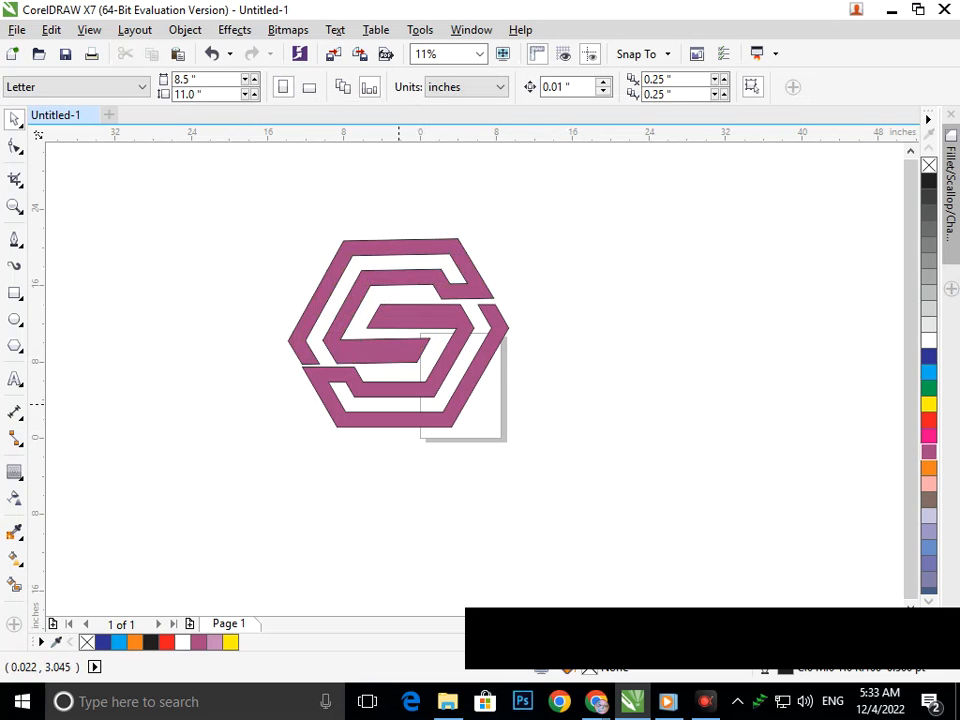
left_click(326, 270)
key("Up")
key("Up")
key("Up")
key("Up")
key("Up")
key("Up")
key("Up")
key("Up")
key("Up")
key("Up")
key("Up")
key("Up")
key("Up")
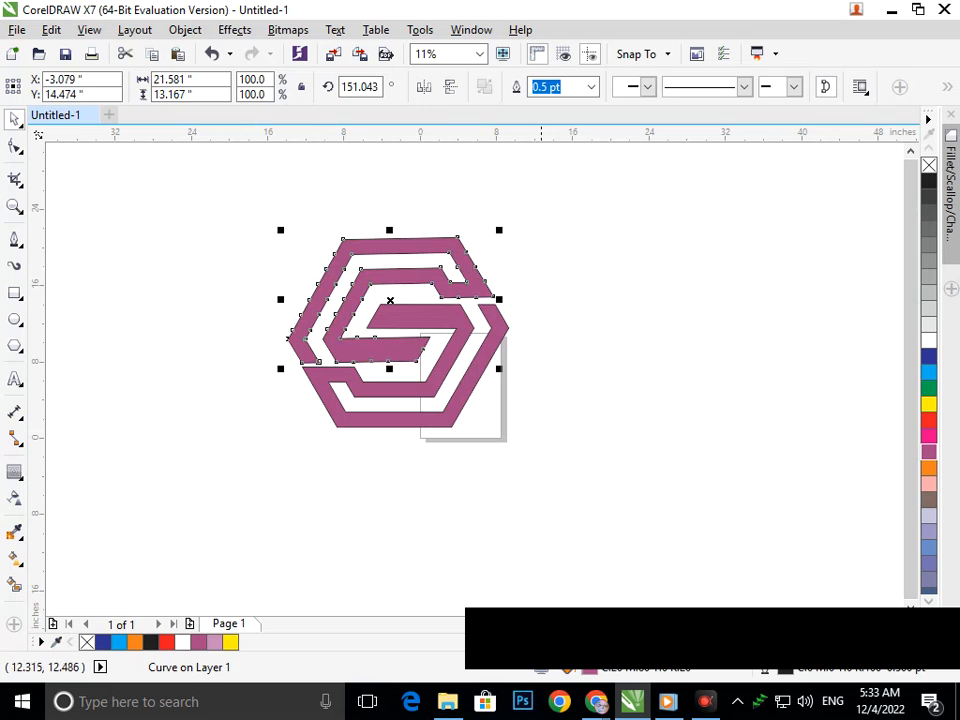
left_click(527, 322)
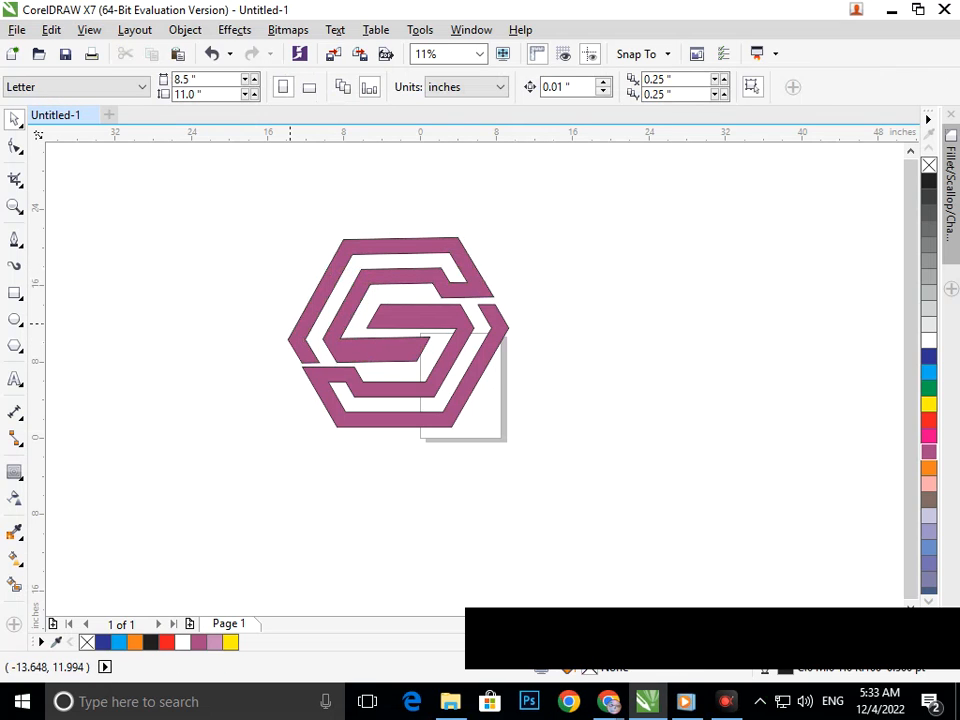
left_click_drag(229, 199, 568, 482)
left_click(363, 482)
left_click_drag(238, 233, 604, 463)
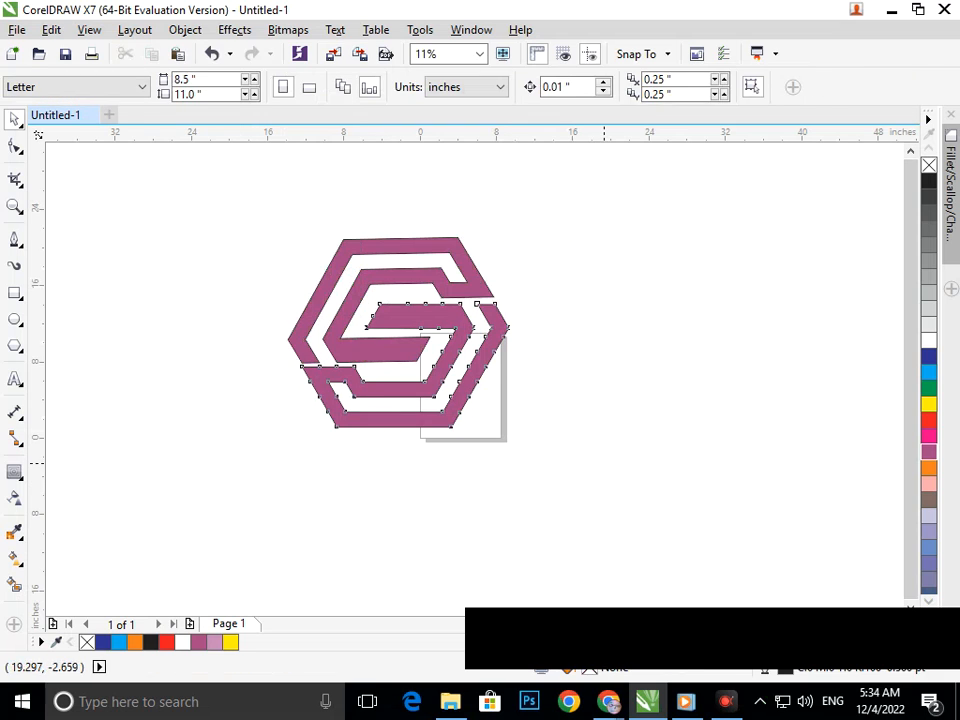
left_click(336, 445)
left_click(376, 417)
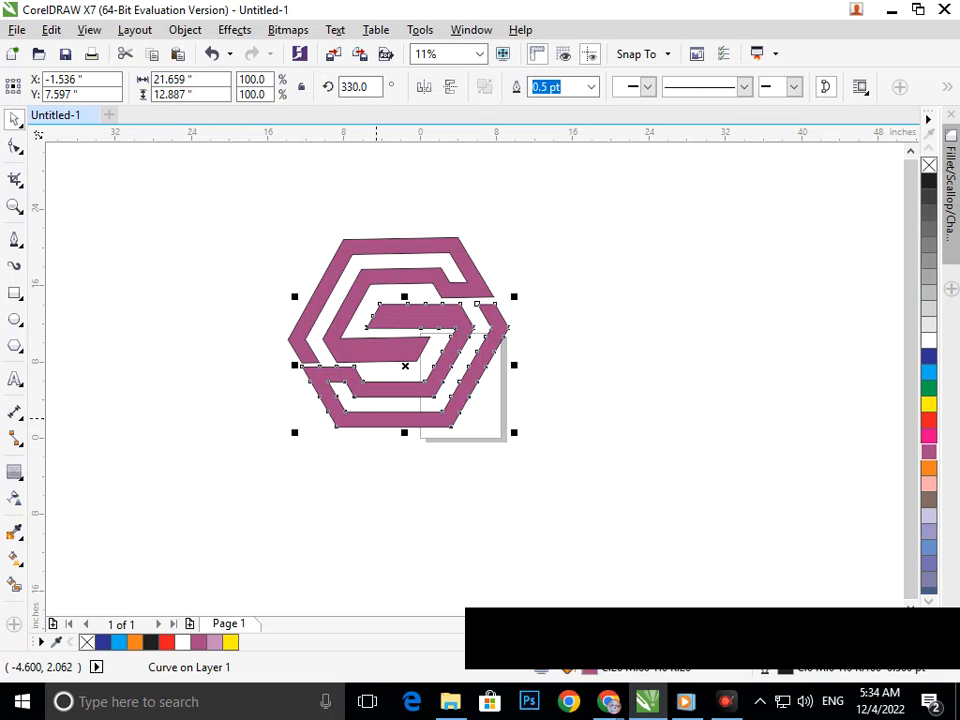
left_click(360, 484)
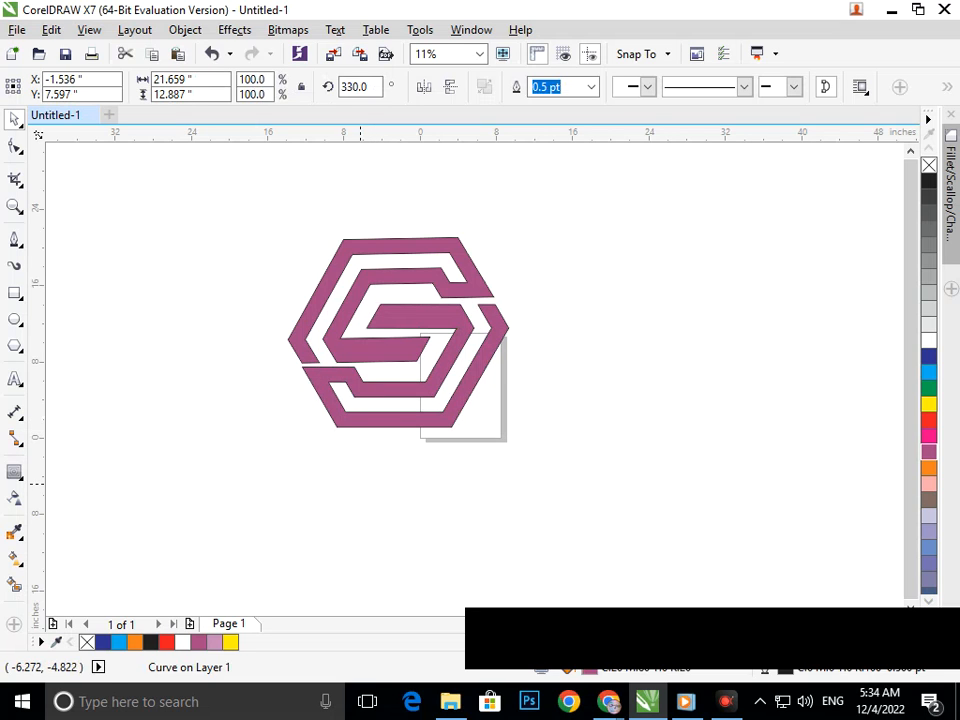
Fill the lower interlocking shape of the hexagonal S with dark blue
left_click(376, 420)
left_click(589, 427)
left_click(436, 420)
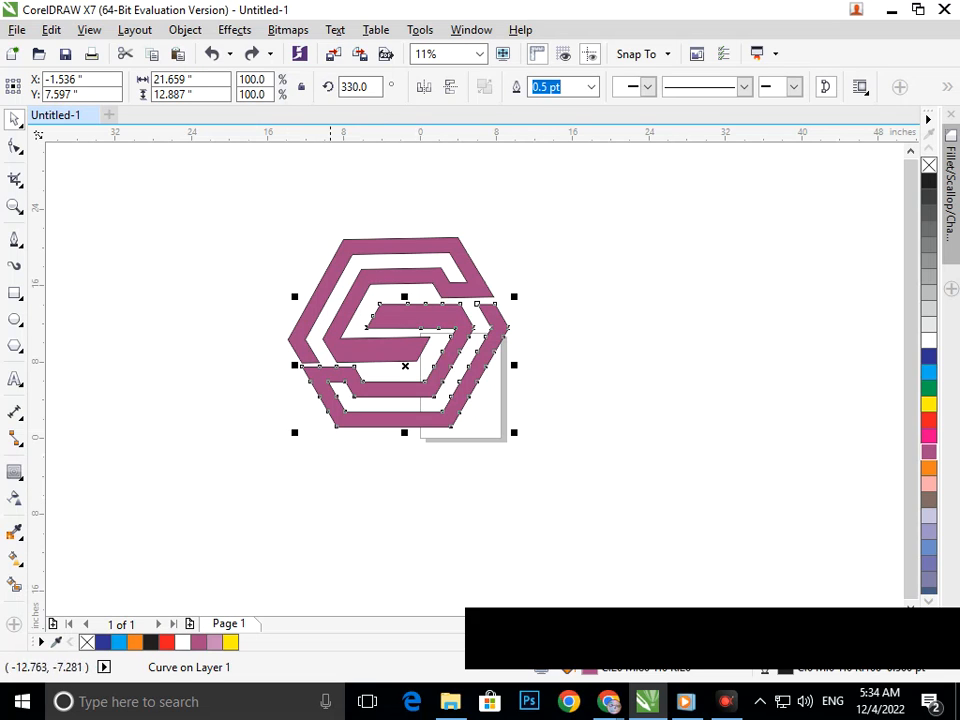
left_click(665, 435)
left_click(449, 415)
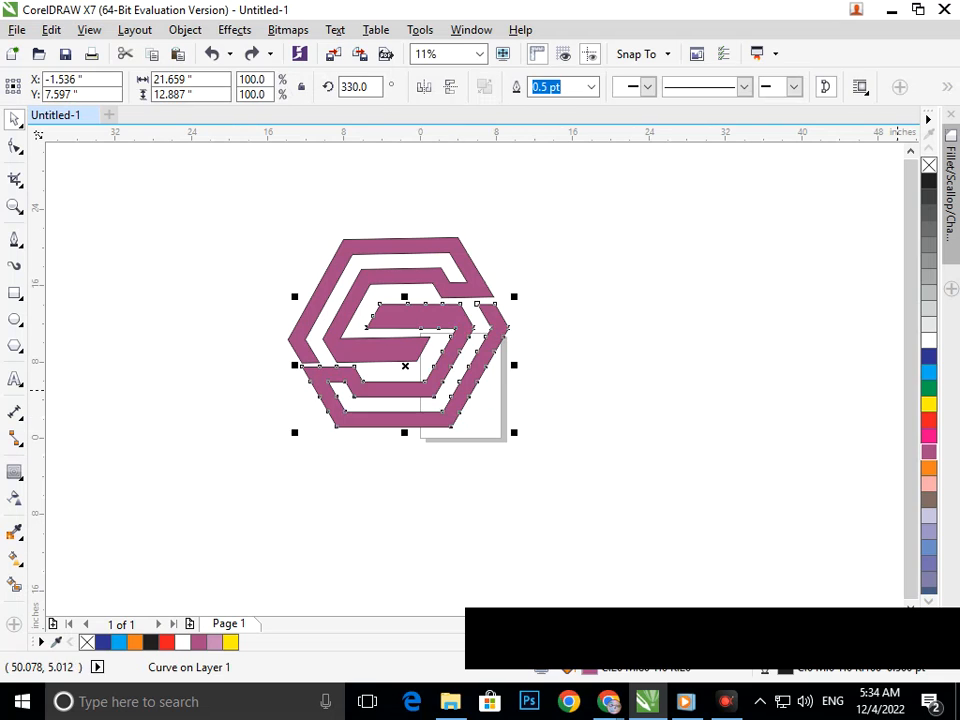
left_click(929, 356)
left_click(637, 443)
Fill the upper interlocking shape of the hexagonal S with light blue
left_click(423, 281)
left_click(742, 373)
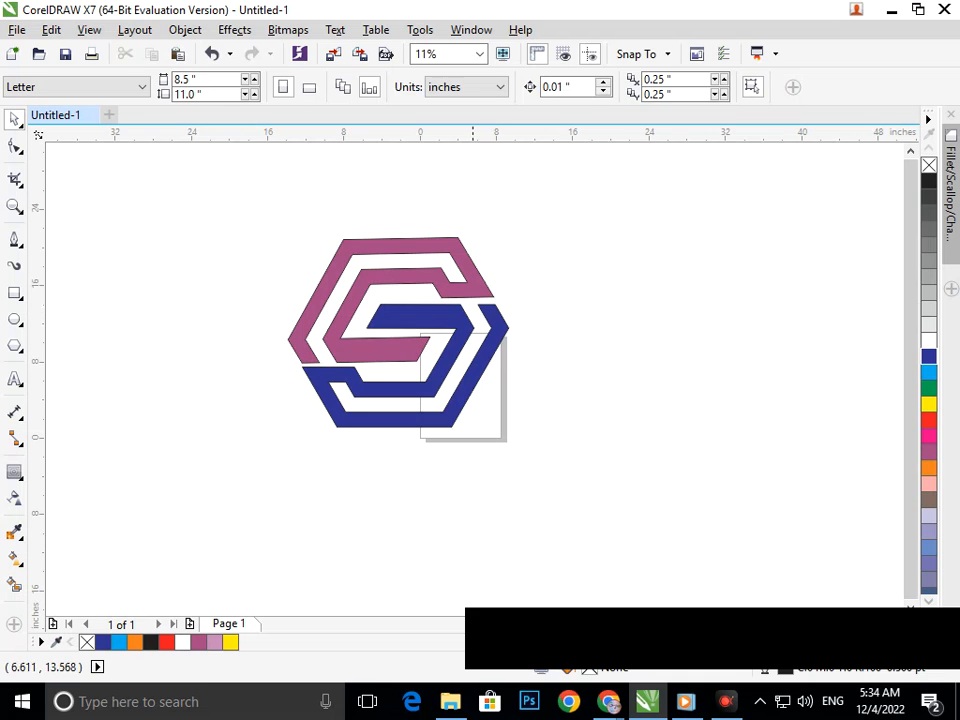
left_click(358, 291)
left_click(929, 372)
left_click(690, 432)
Scale both shapes of the logo down together to about 7.4 inches wide and move them onto the page
left_click_drag(184, 195, 719, 549)
left_click_drag(280, 432, 390, 370)
left_click_drag(396, 377, 463, 421)
left_click_drag(405, 427, 430, 412)
key("Escape")
key("F2")
mouse_move(401, 311)
left_mouse_down()
mouse_move(495, 407)
mouse_move(538, 482)
left_mouse_up()
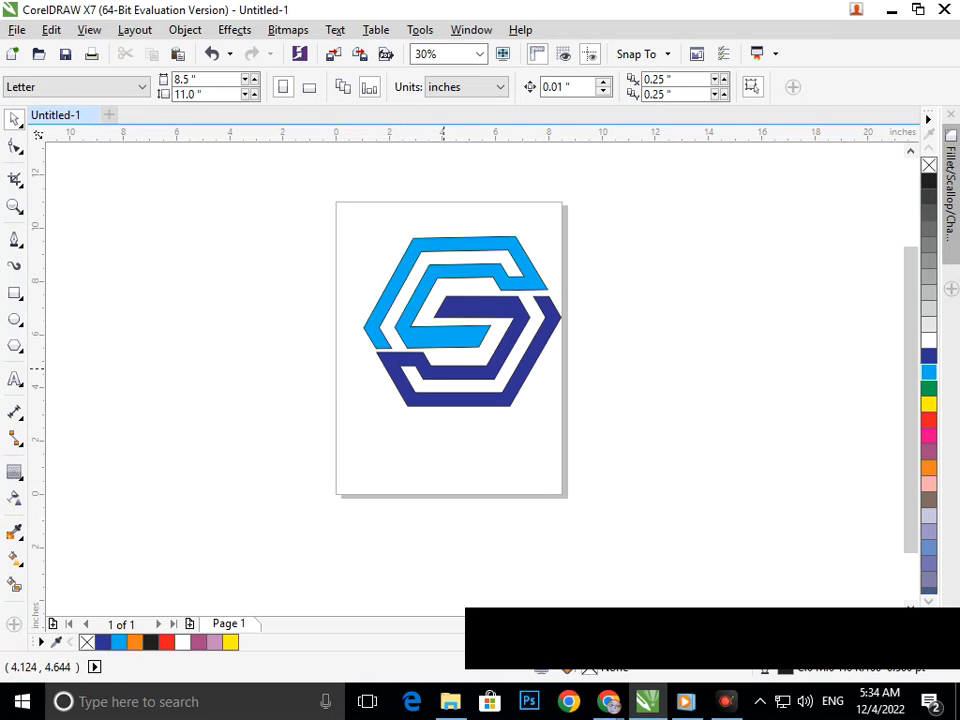
Move the whole logo slightly left so it sits horizontally centered within the page
left_click_drag(300, 180, 585, 428)
left_click_drag(507, 402, 495, 406)
left_click(480, 451)
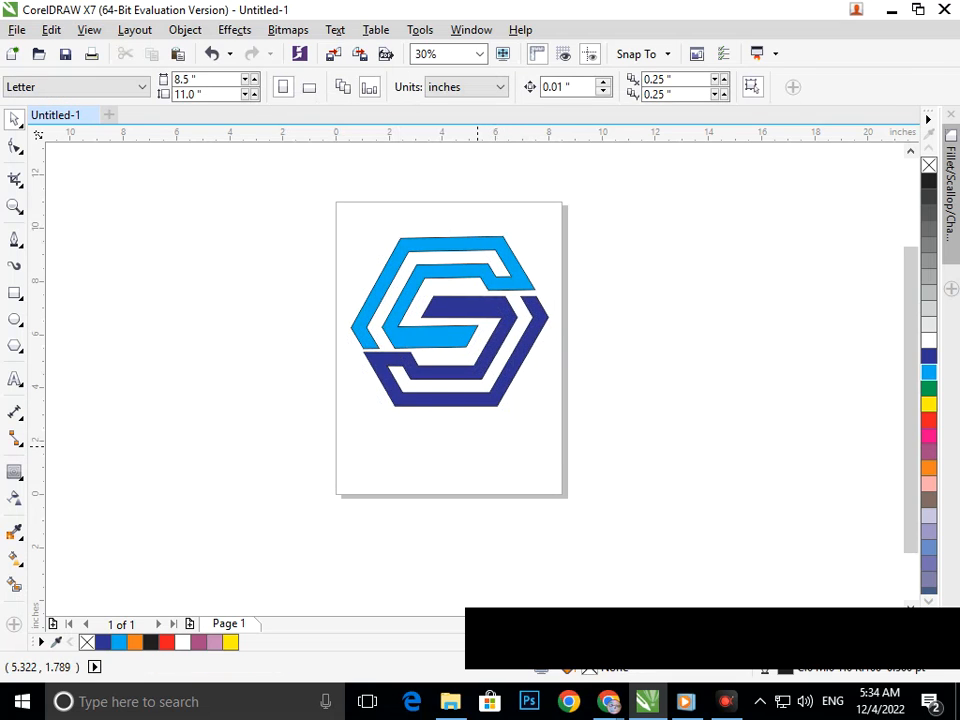
left_click_drag(315, 182, 606, 497)
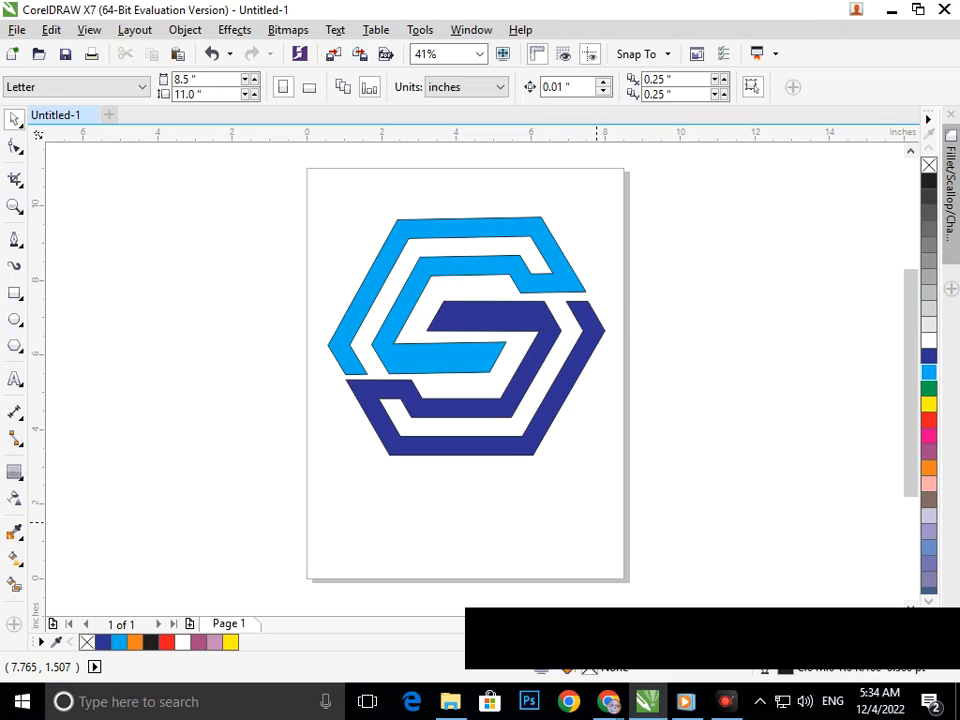